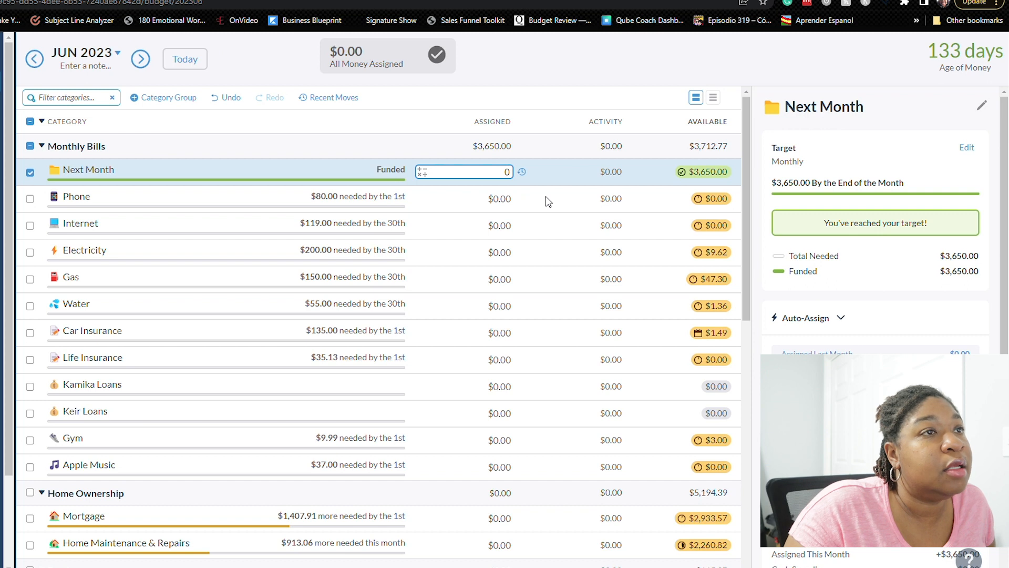
Zero out Next Month, then auto-assign the underfunded amounts to all other Monthly Bills categories except the two loan categories
{"action": "left_click", "coordinate": [26, 176]}
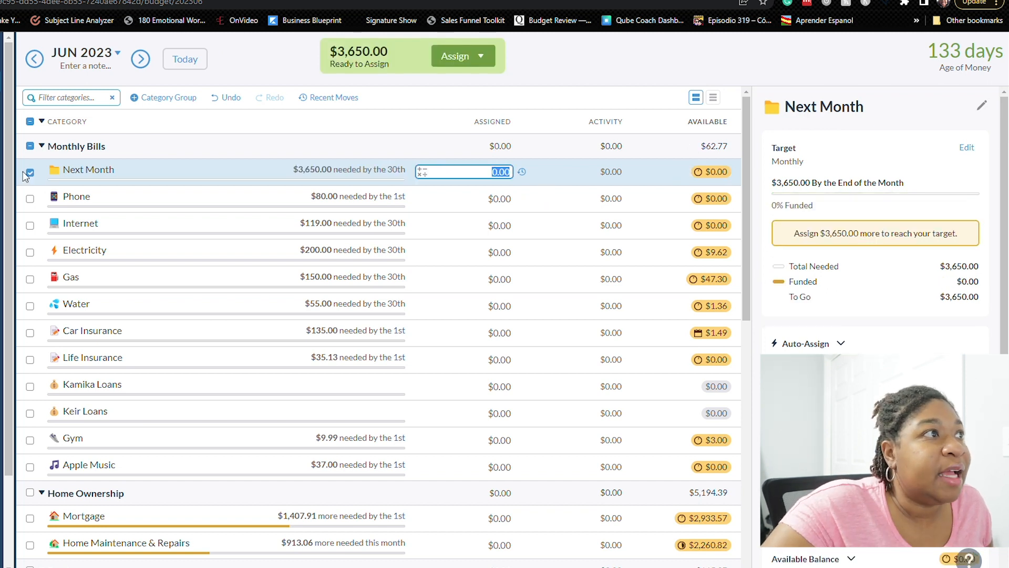
{"action": "left_click", "coordinate": [30, 199]}
{"action": "left_click", "coordinate": [30, 225]}
{"action": "left_click", "coordinate": [30, 253]}
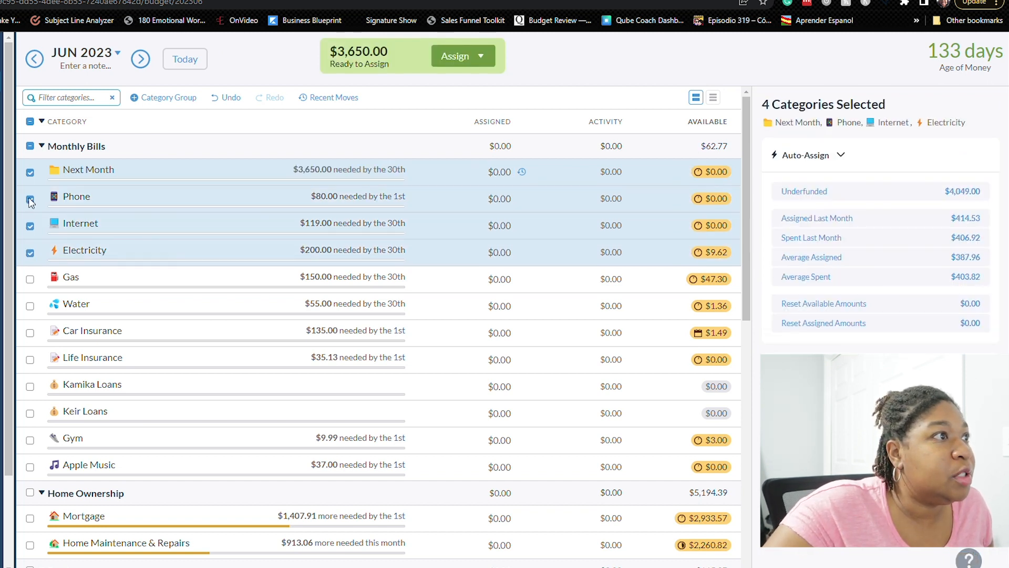
{"action": "left_click", "coordinate": [30, 171]}
{"action": "left_click", "coordinate": [30, 279]}
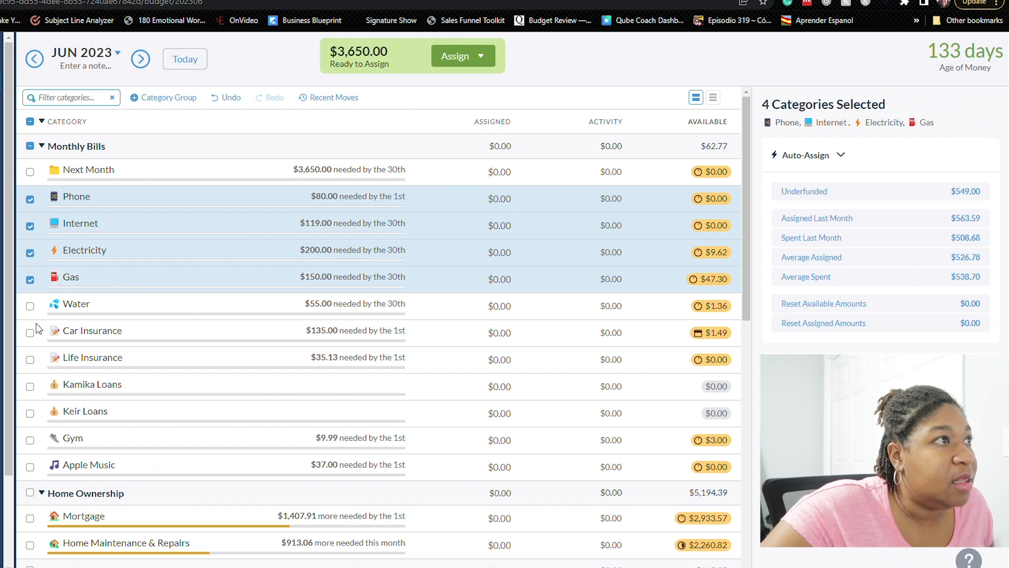
{"action": "left_click", "coordinate": [29, 306]}
{"action": "left_click", "coordinate": [30, 333]}
{"action": "left_click", "coordinate": [30, 360]}
{"action": "left_click", "coordinate": [30, 387]}
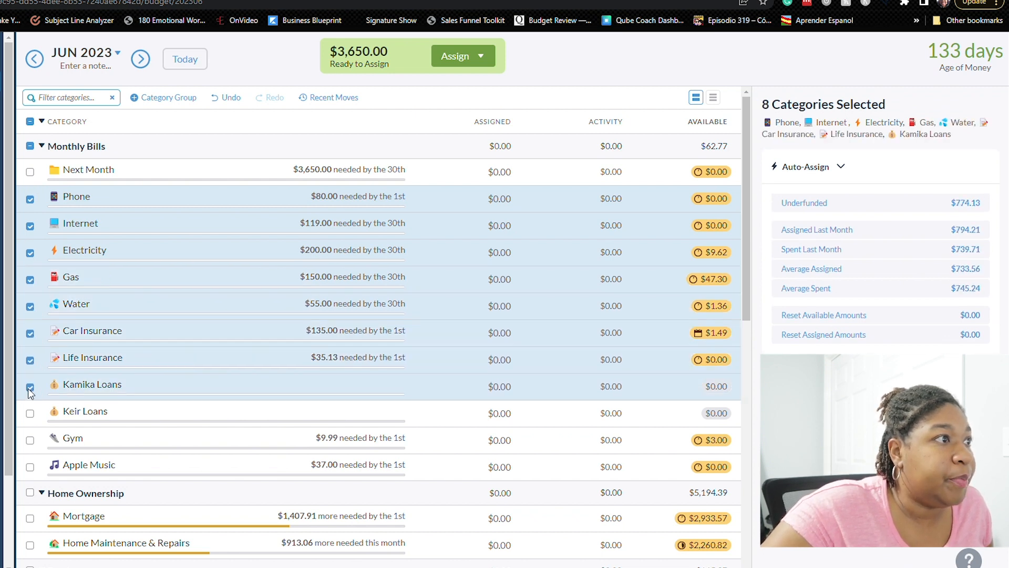
{"action": "left_click", "coordinate": [30, 413]}
{"action": "left_click", "coordinate": [31, 412]}
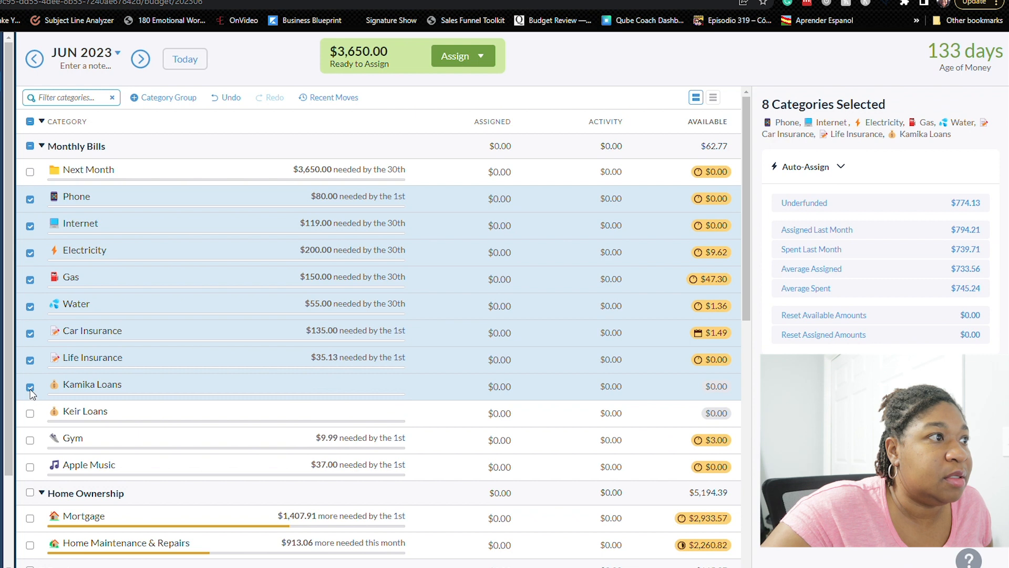
{"action": "left_click", "coordinate": [30, 387]}
{"action": "left_click", "coordinate": [30, 440]}
{"action": "left_click", "coordinate": [29, 467]}
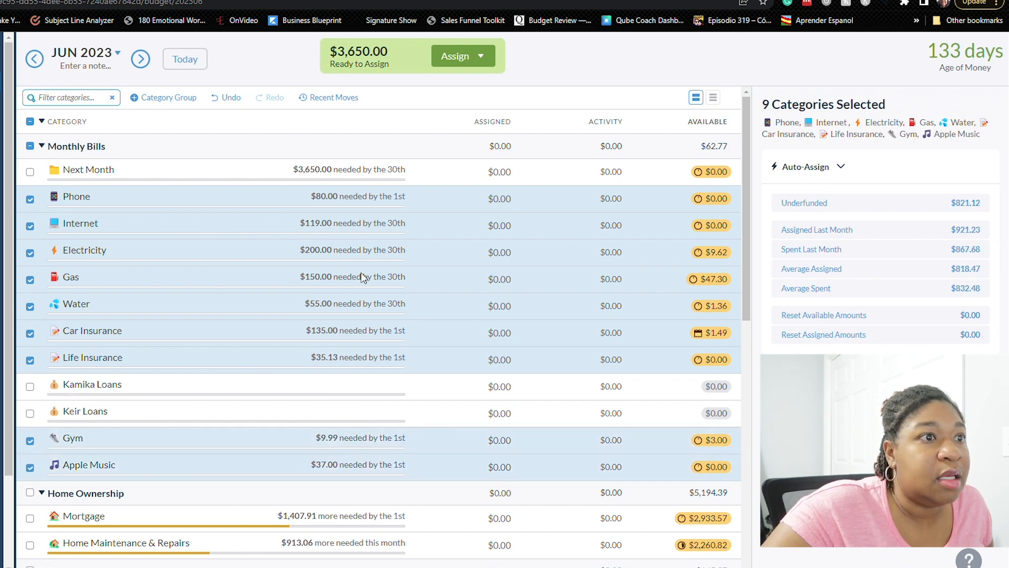
{"action": "left_click", "coordinate": [474, 61]}
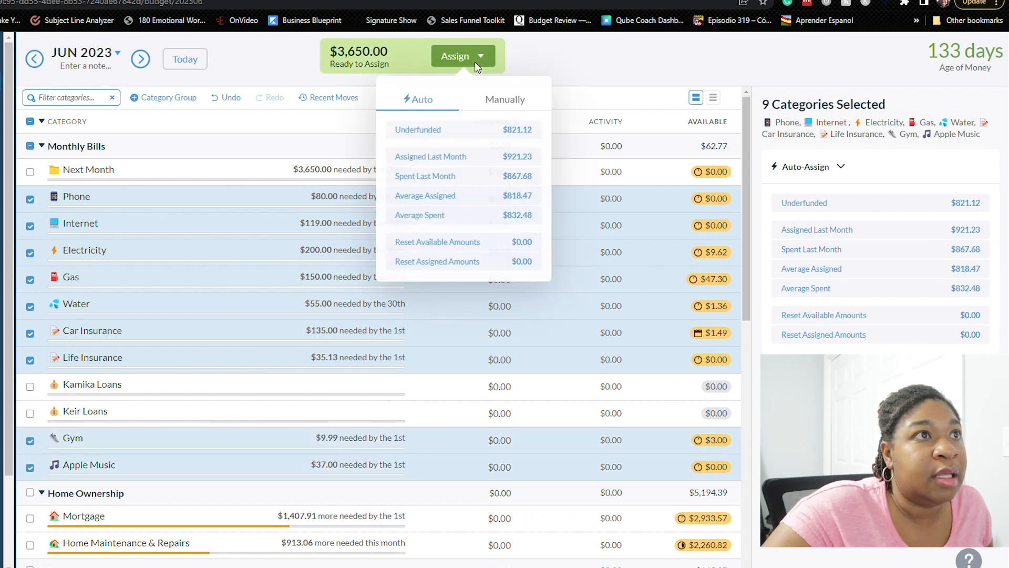
{"action": "left_click", "coordinate": [471, 135]}
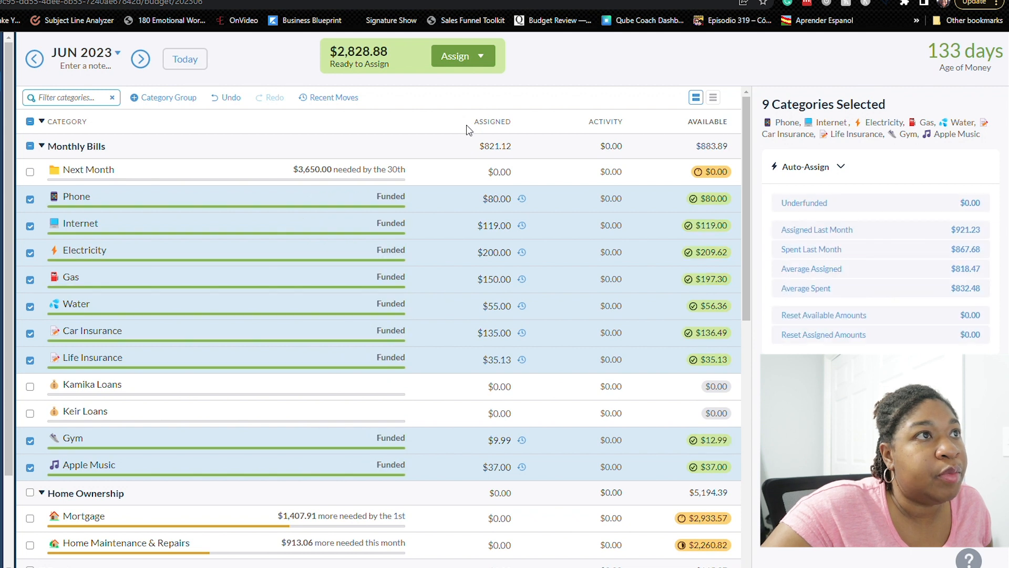
Add $24 to the Internet category's assigned amount
{"action": "left_click", "coordinate": [447, 168]}
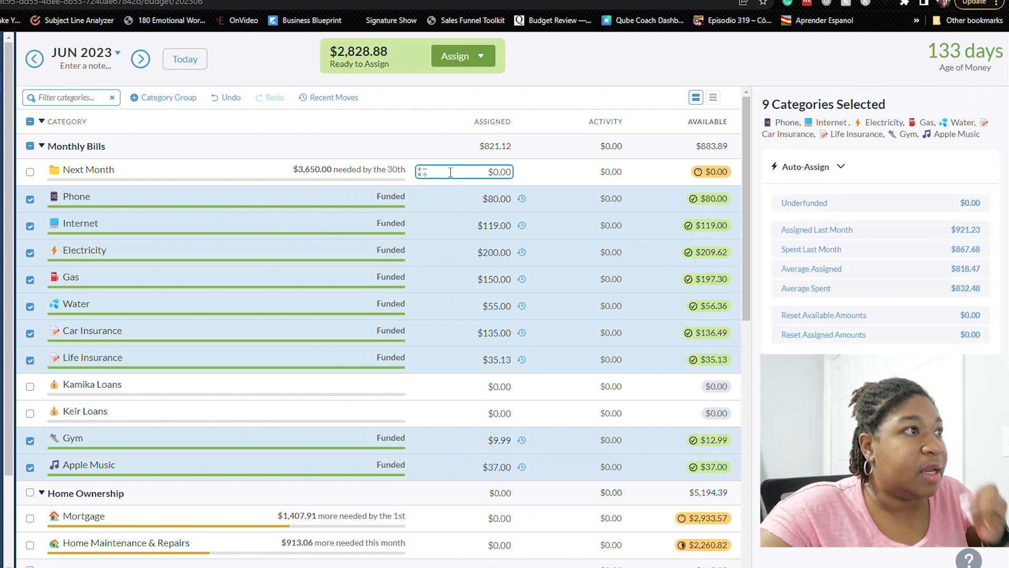
{"action": "left_click", "coordinate": [498, 225]}
{"action": "type", "text": "+24"}
{"action": "key", "text": "Return"}
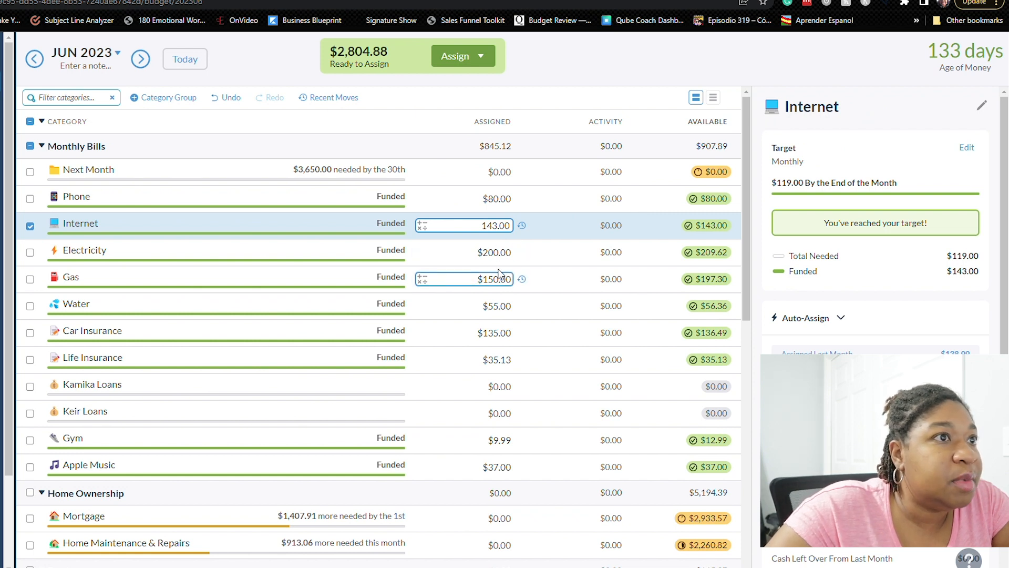
Set the Water category's assigned amount to $219
{"action": "left_click", "coordinate": [507, 310]}
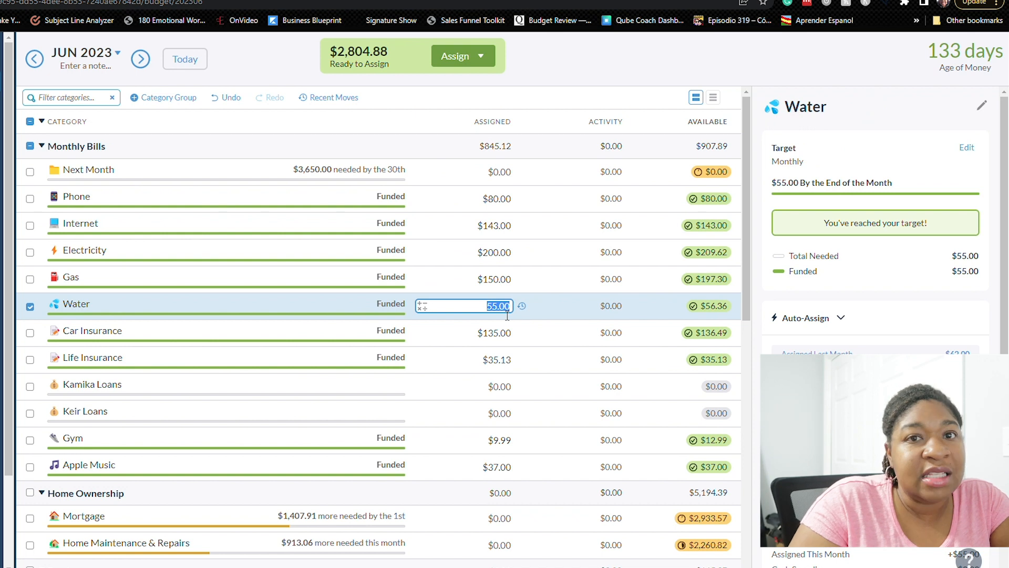
{"action": "type", "text": "219"}
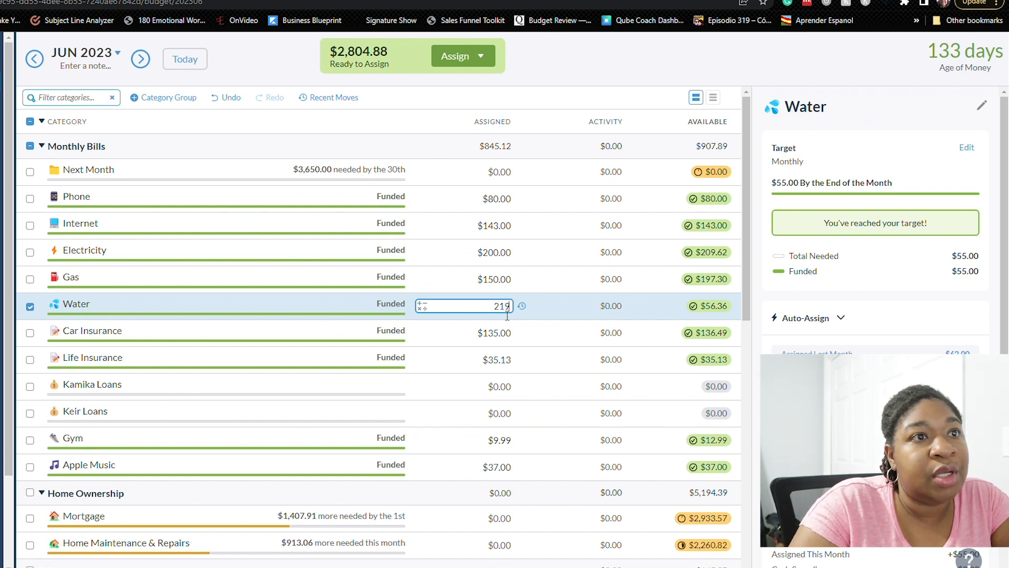
{"action": "key", "text": "Return"}
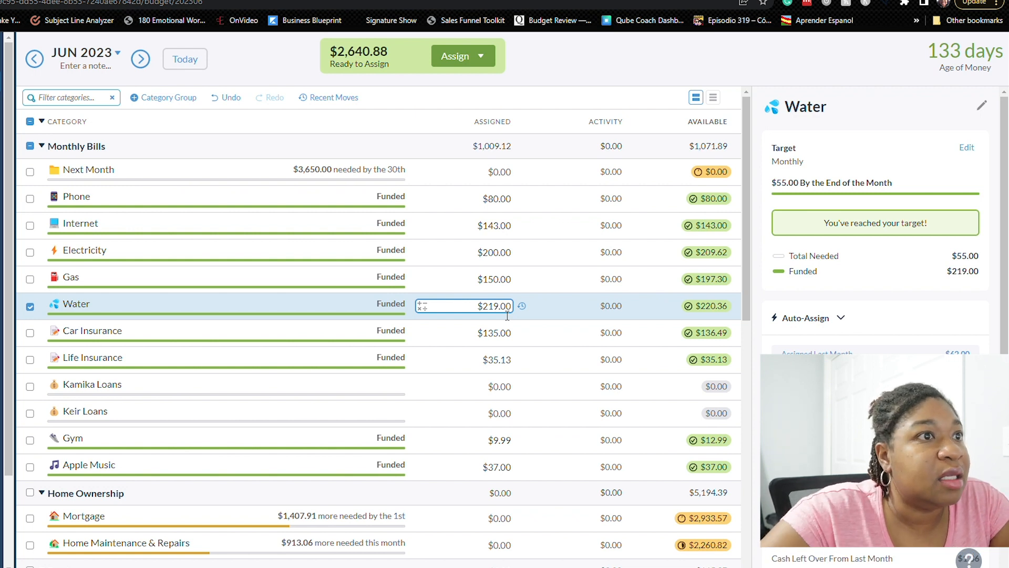
{"action": "left_click", "coordinate": [477, 337]}
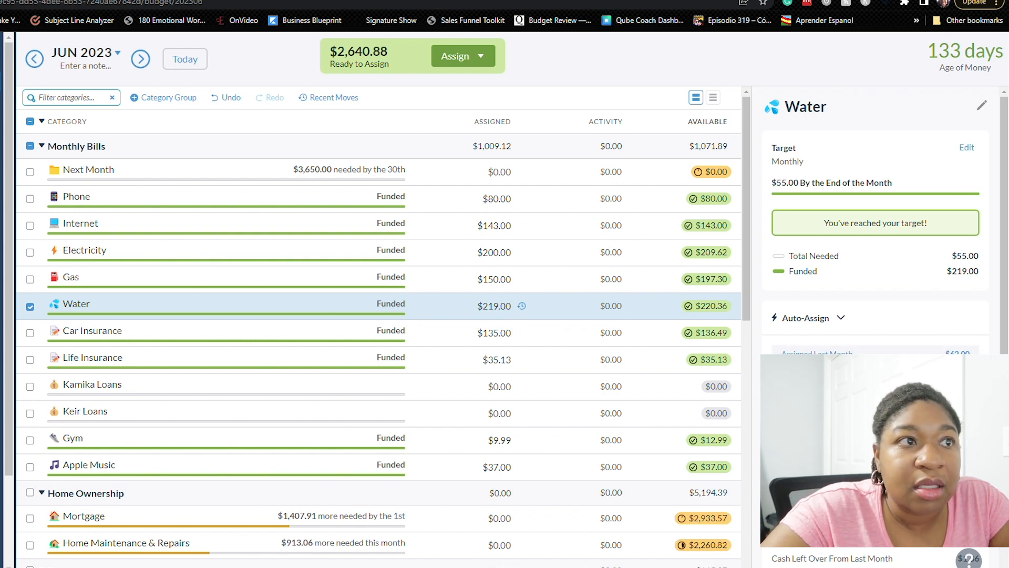
Add $25 to the Gym category's assigned amount
{"action": "left_click", "coordinate": [507, 335]}
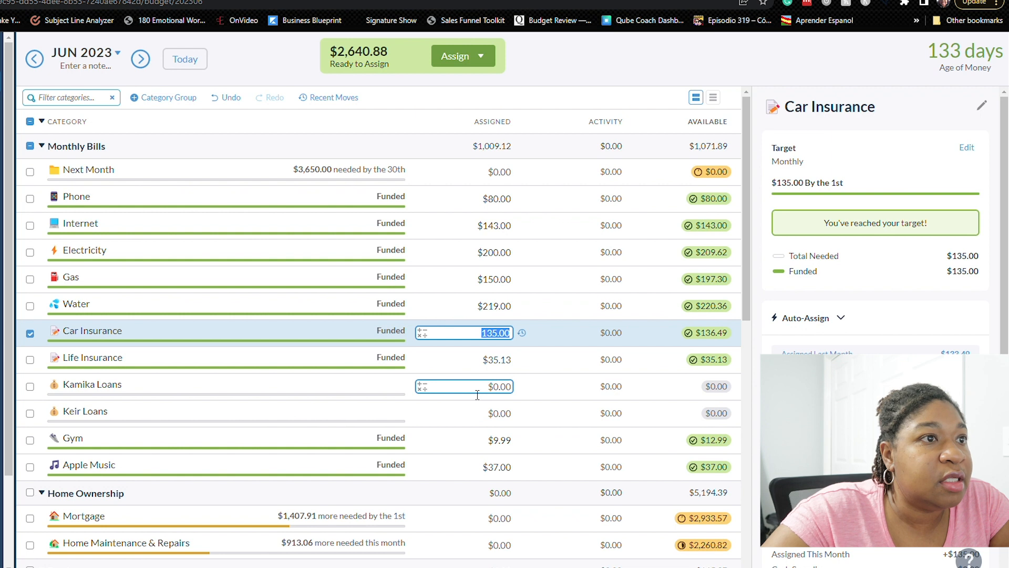
{"action": "scroll", "coordinate": [471, 412], "scroll_direction": "down", "scroll_amount": 2}
{"action": "left_click", "coordinate": [504, 327]}
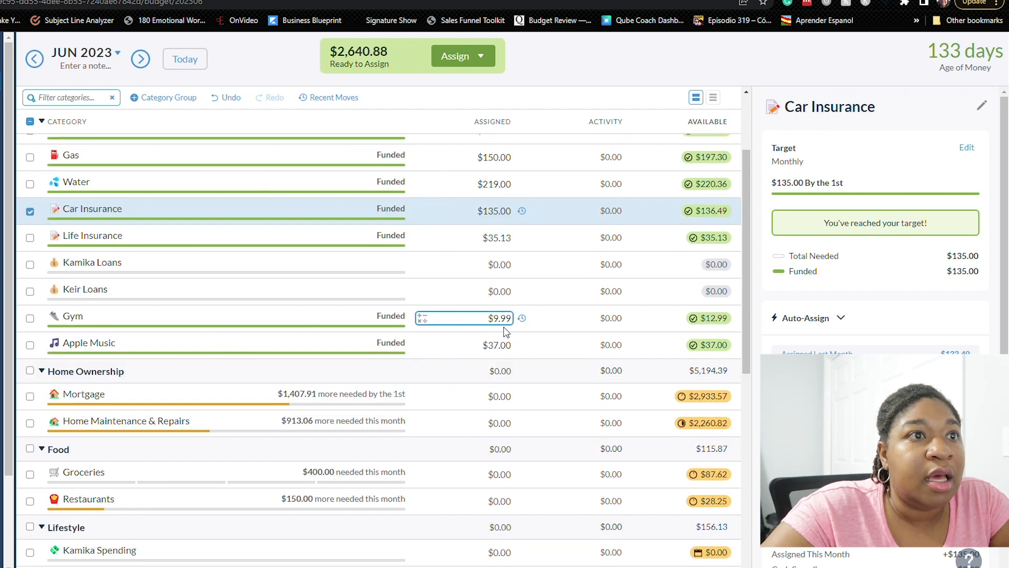
{"action": "type", "text": "+25"}
{"action": "key", "text": "Return"}
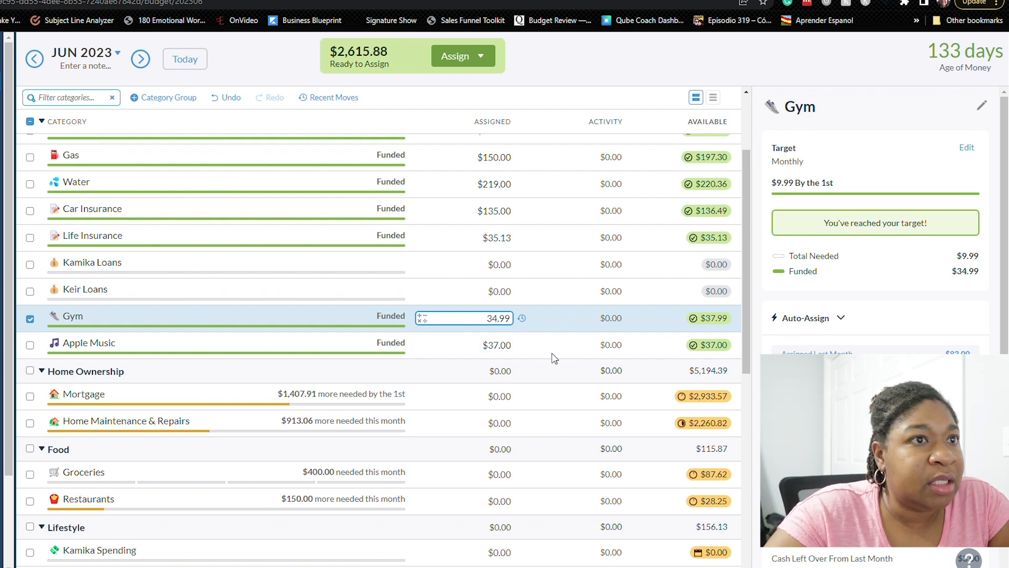
Assign $1,576.91 to the Mortgage category under Home Ownership
{"action": "scroll", "coordinate": [324, 364], "scroll_direction": "down", "scroll_amount": 2}
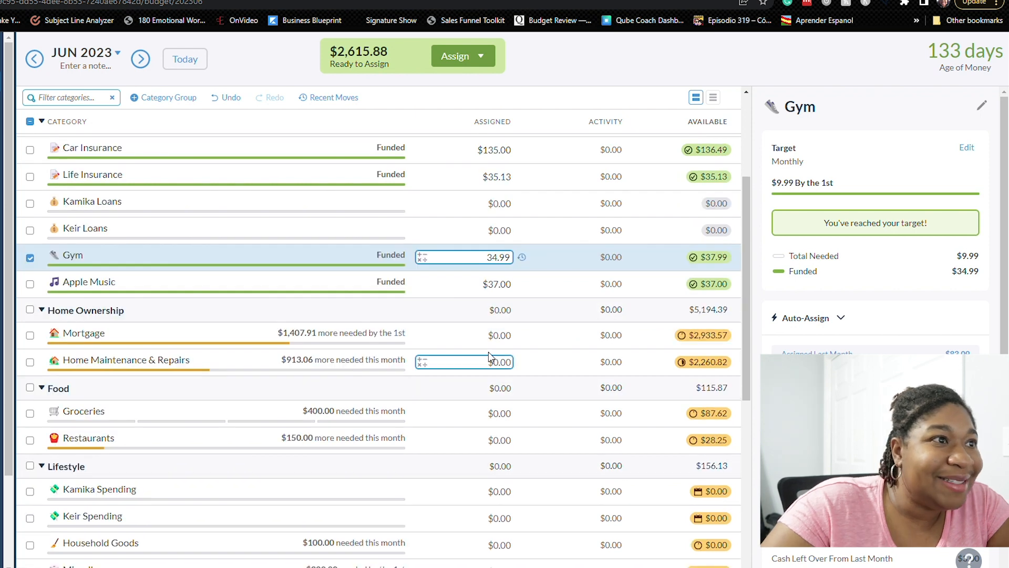
{"action": "left_click", "coordinate": [467, 339]}
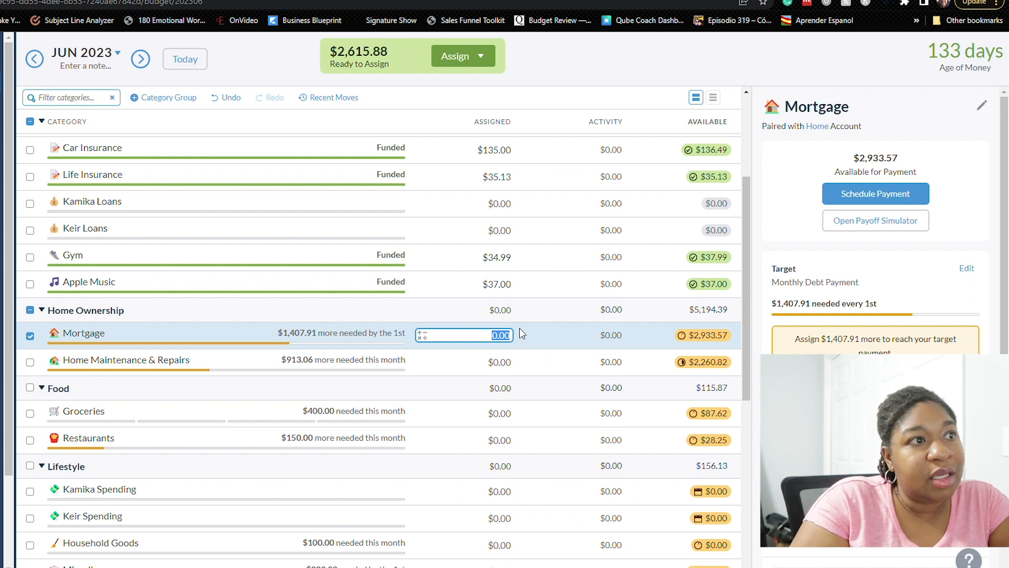
{"action": "type", "text": "1576.91"}
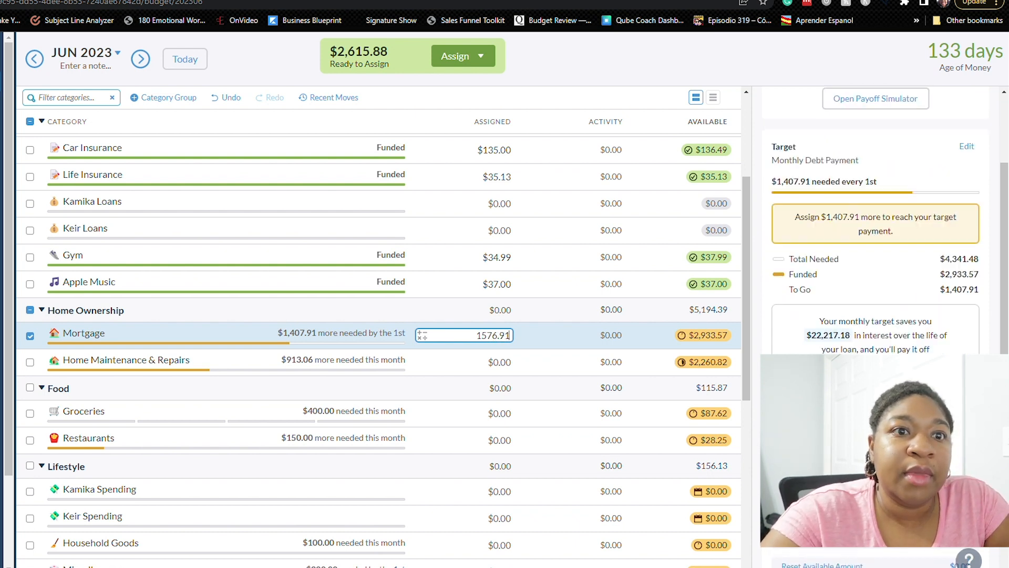
{"action": "scroll", "coordinate": [875, 220], "scroll_direction": "up", "scroll_amount": 3}
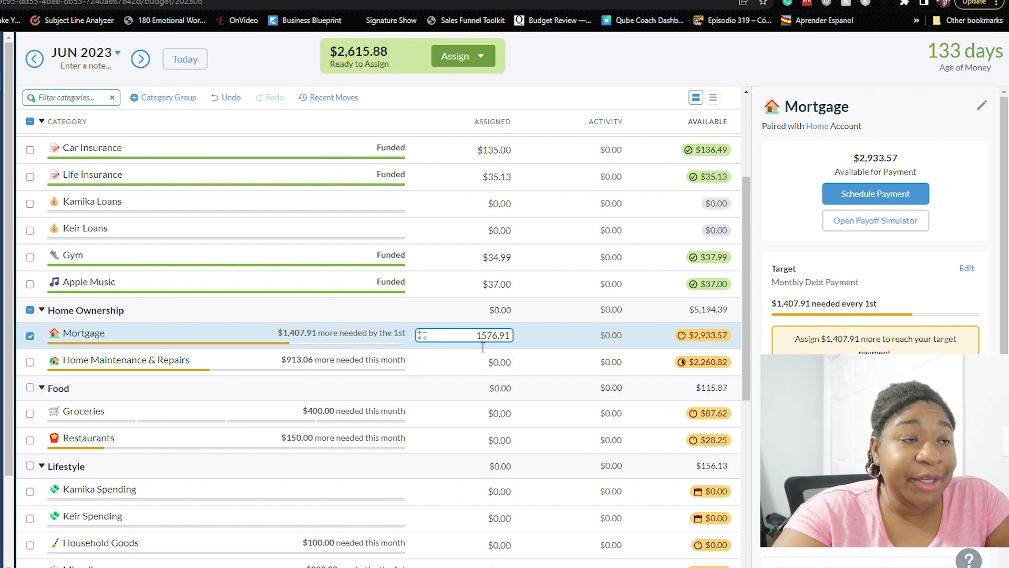
{"action": "left_click", "coordinate": [506, 363]}
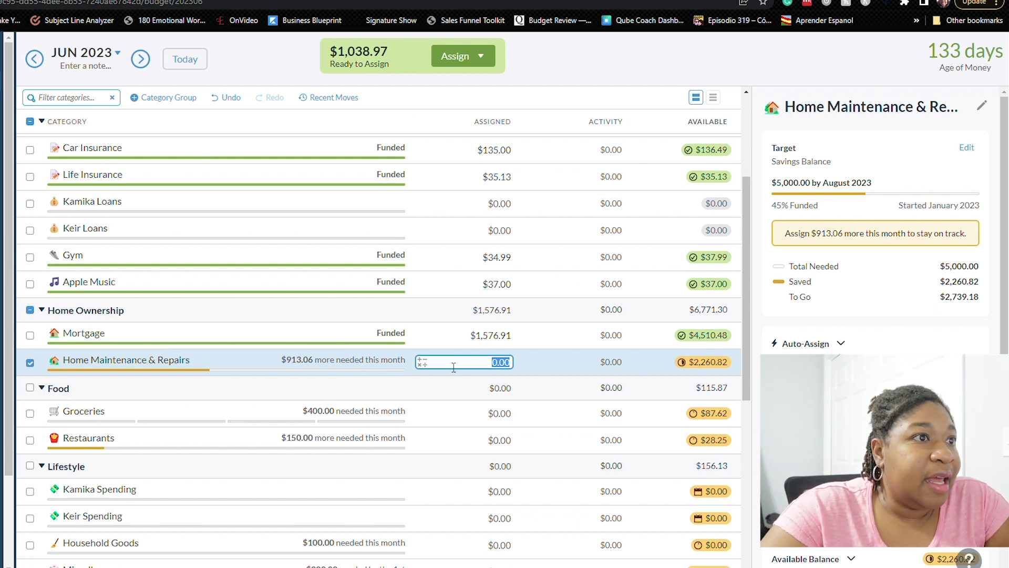
In the Food group, assign $400 to Groceries and $150 to Restaurants
{"action": "left_click", "coordinate": [496, 416]}
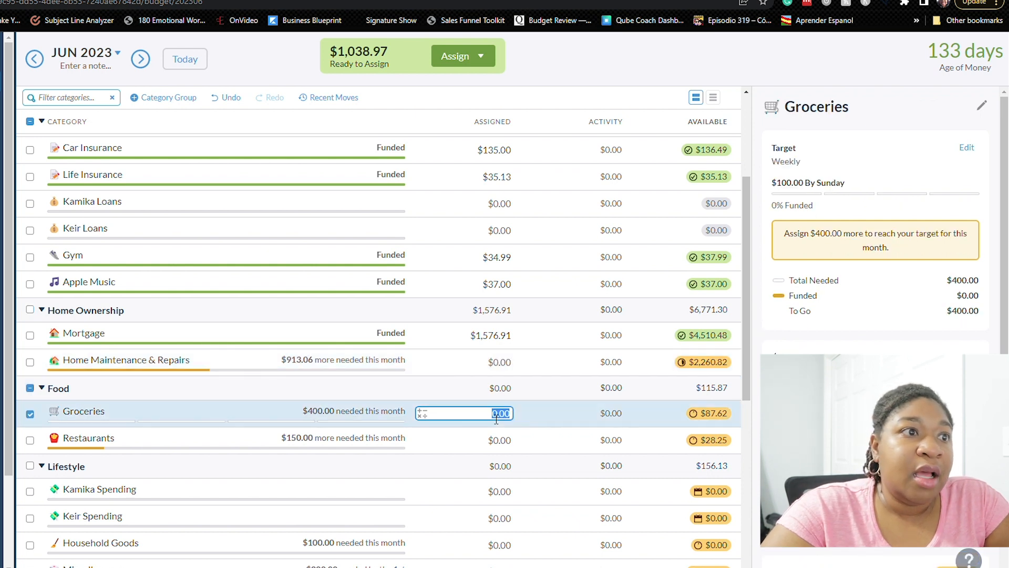
{"action": "type", "text": "400"}
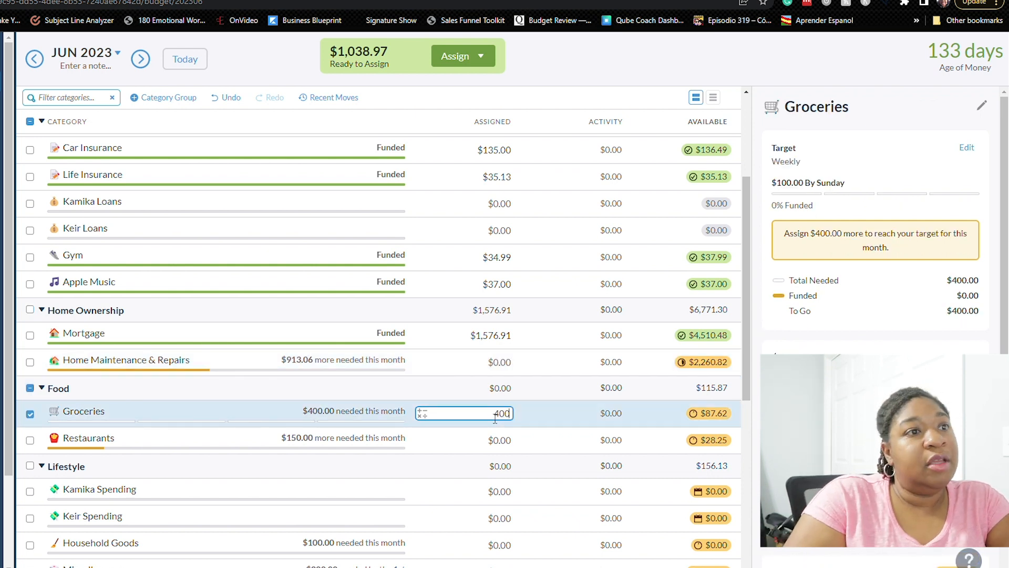
{"action": "key", "text": "Return"}
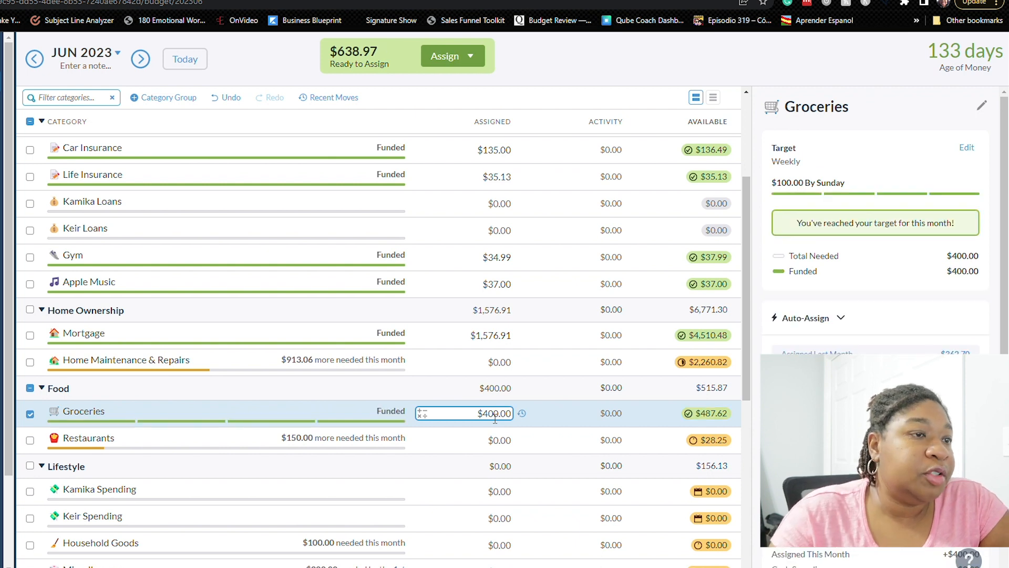
{"action": "left_click", "coordinate": [496, 442]}
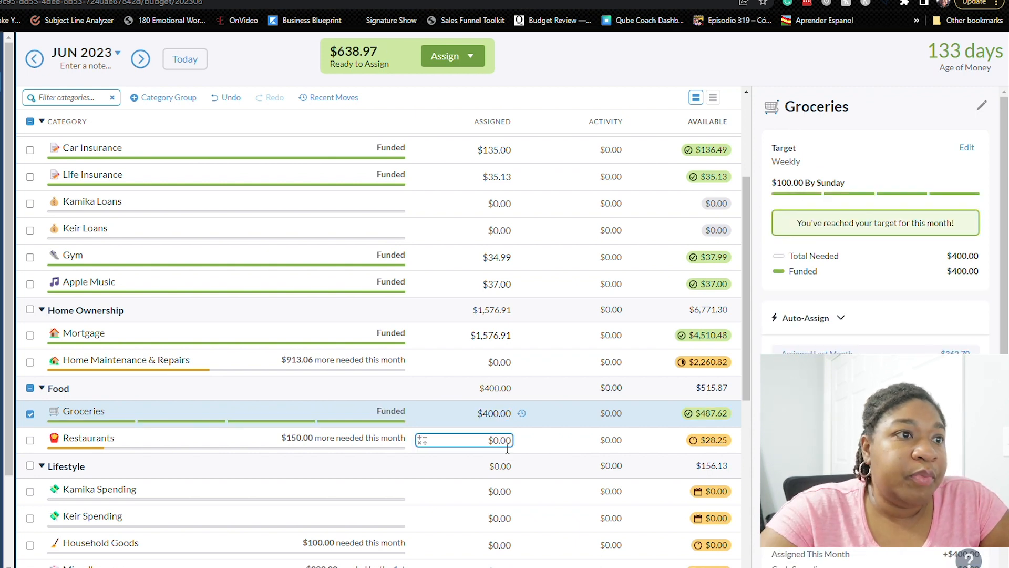
{"action": "type", "text": "150"}
{"action": "key", "text": "Return"}
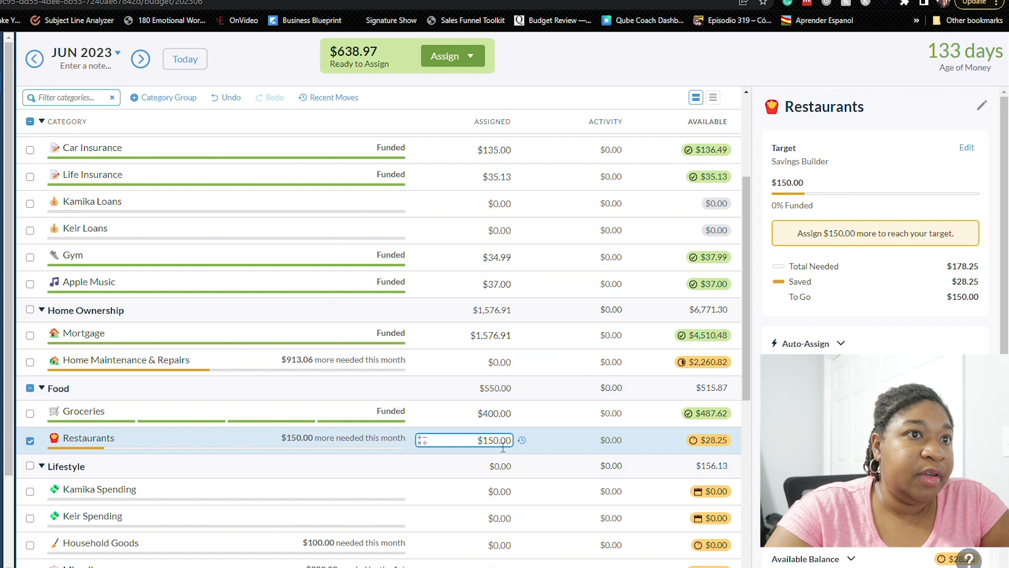
Assign $64 to each of the two personal spending categories in the Lifestyle group
{"action": "scroll", "coordinate": [450, 398], "scroll_direction": "down", "scroll_amount": 3}
{"action": "left_click", "coordinate": [452, 391]}
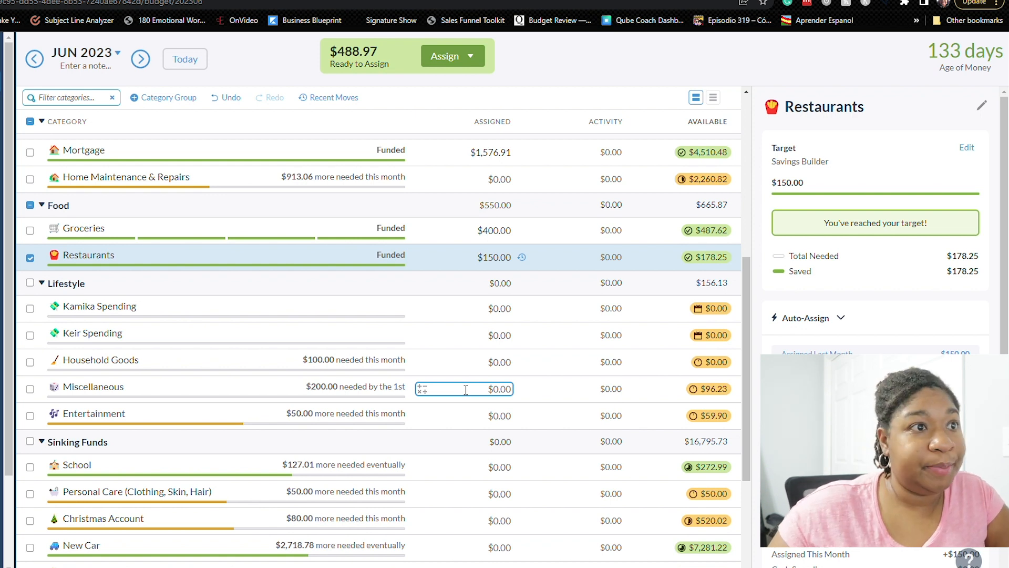
{"action": "left_click", "coordinate": [517, 316]}
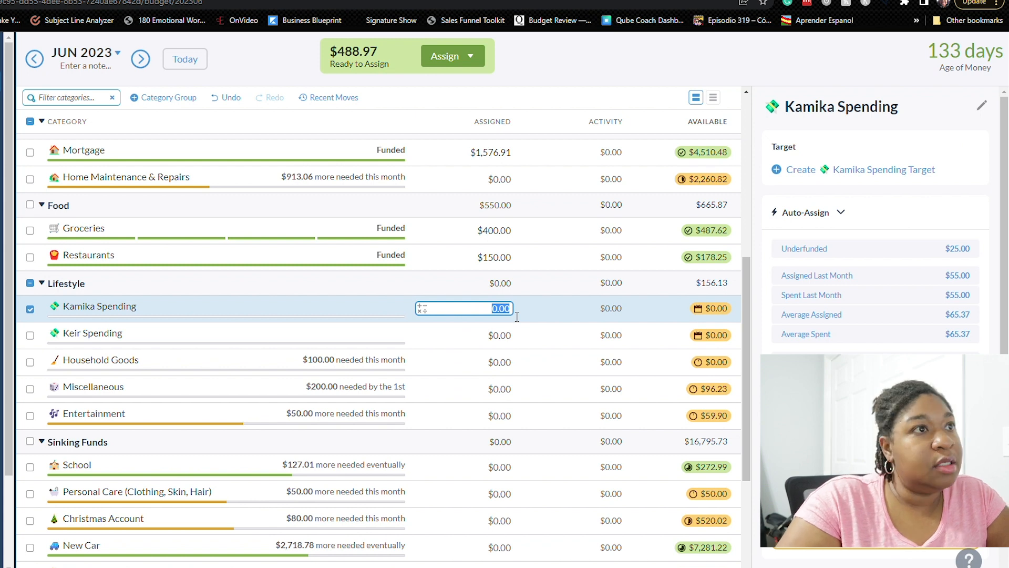
{"action": "type", "text": "64"}
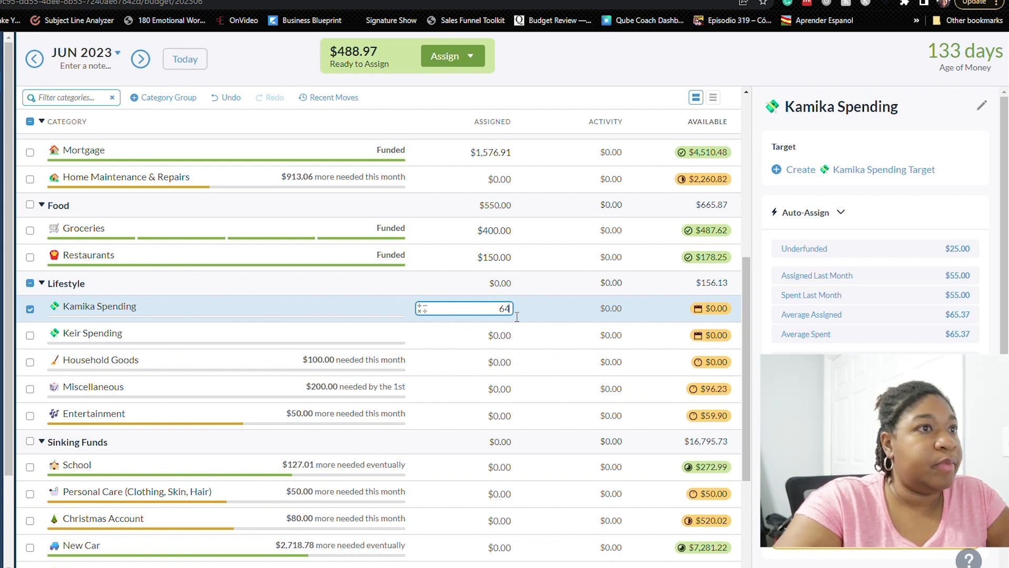
{"action": "left_click", "coordinate": [506, 337]}
{"action": "type", "text": "64"}
{"action": "key", "text": "Return"}
Assign $50 to the Household Goods category in the Lifestyle group
{"action": "left_click", "coordinate": [497, 416]}
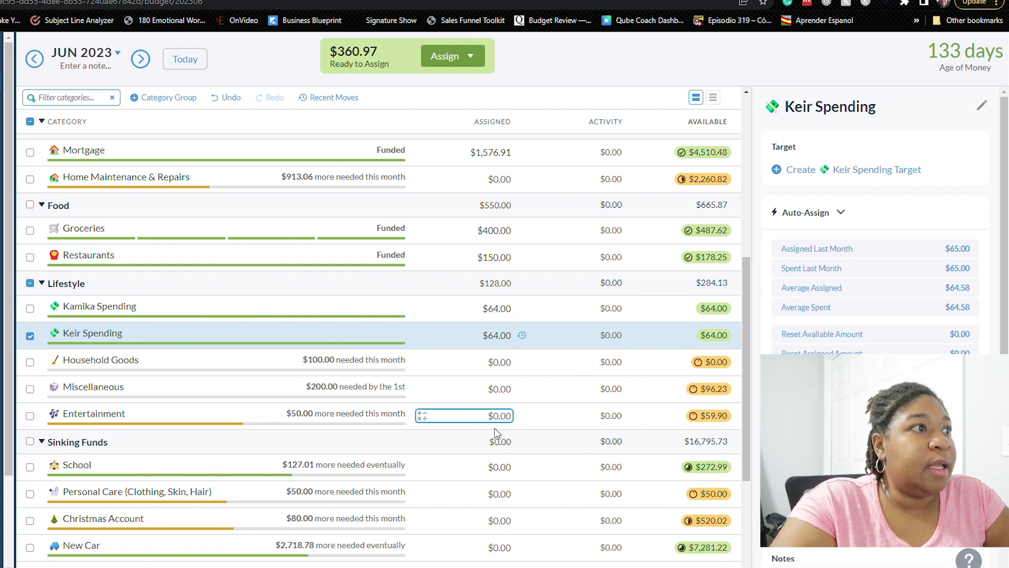
{"action": "left_click", "coordinate": [496, 368]}
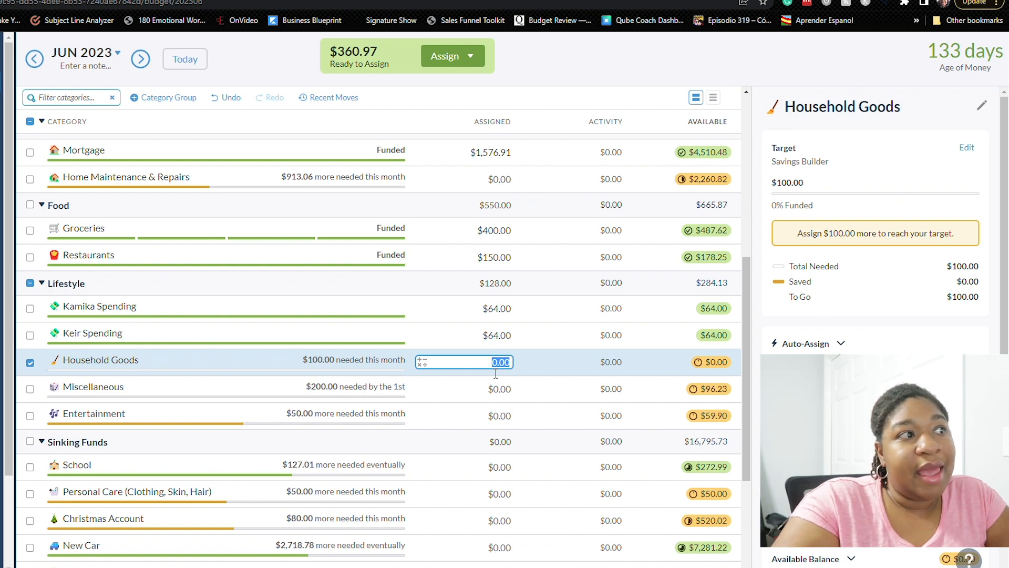
{"action": "scroll", "coordinate": [495, 374], "scroll_direction": "down", "scroll_amount": 2}
{"action": "scroll", "coordinate": [423, 455], "scroll_direction": "up", "scroll_amount": 1}
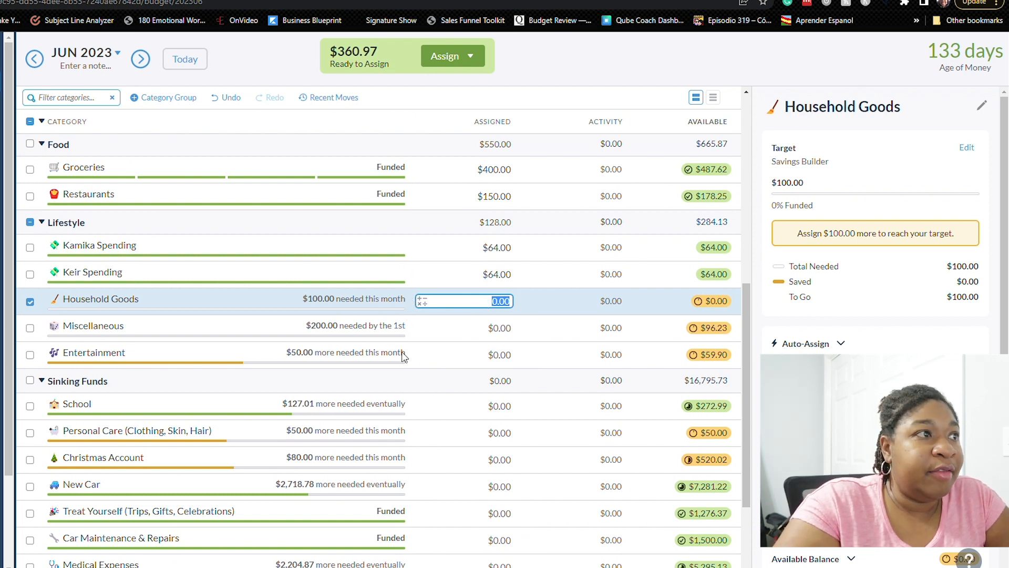
{"action": "type", "text": "50"}
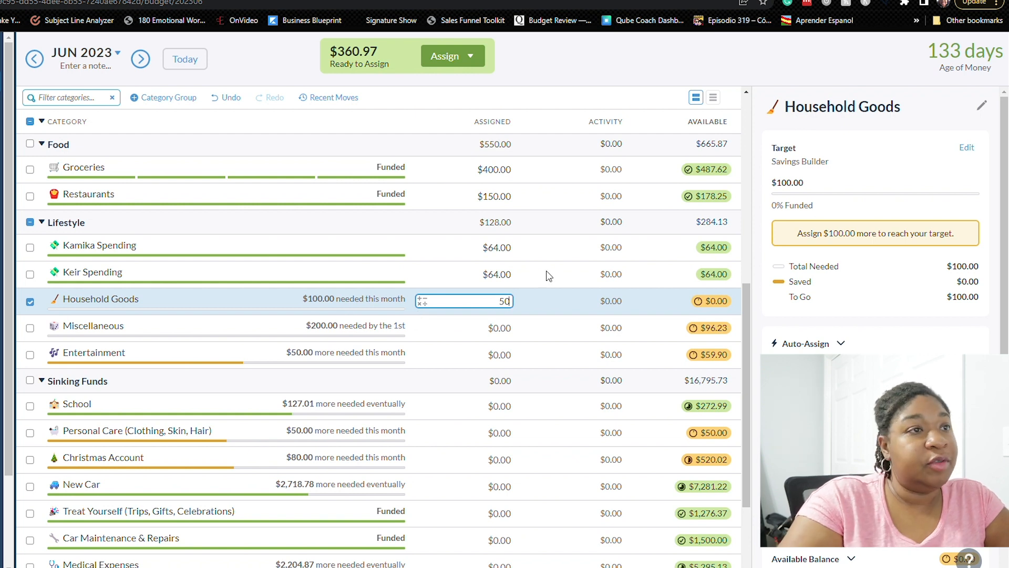
{"action": "key", "text": "Return"}
In the Lifestyle group, assign $100 to Miscellaneous and $25 to Entertainment
{"action": "left_click", "coordinate": [499, 326]}
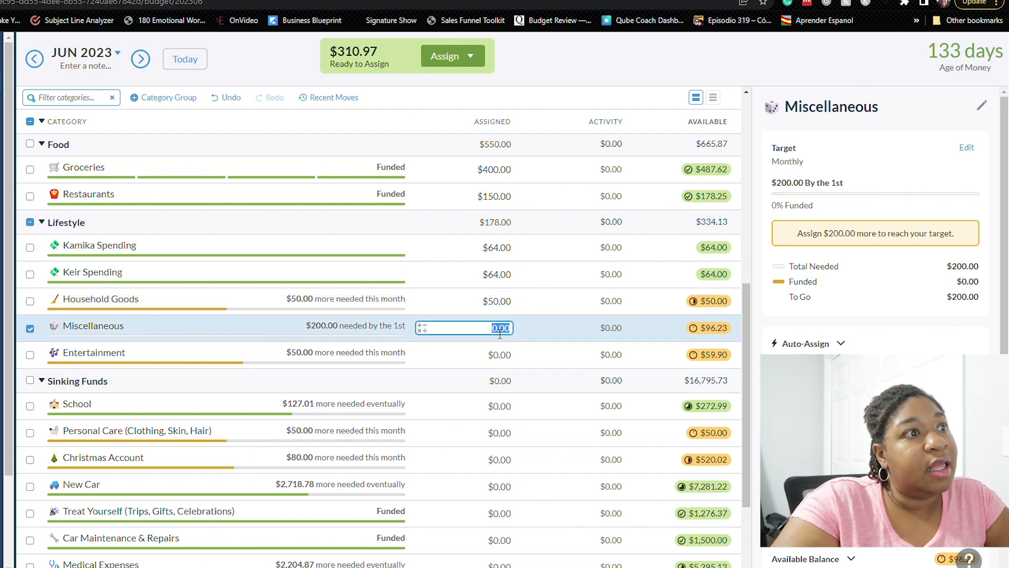
{"action": "type", "text": "100"}
{"action": "key", "text": "Return"}
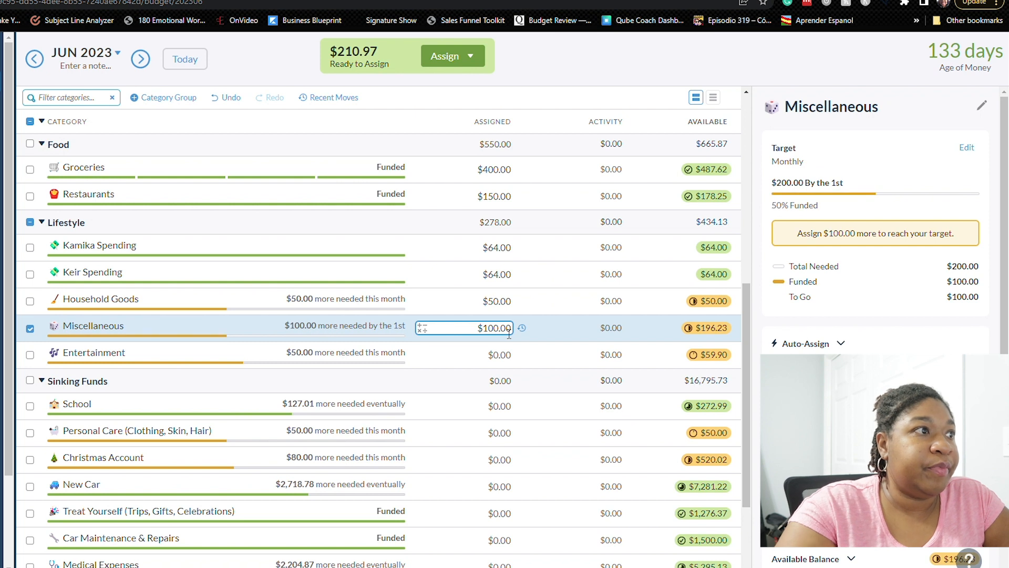
{"action": "left_click", "coordinate": [498, 356]}
{"action": "type", "text": "25"}
{"action": "key", "text": "Return"}
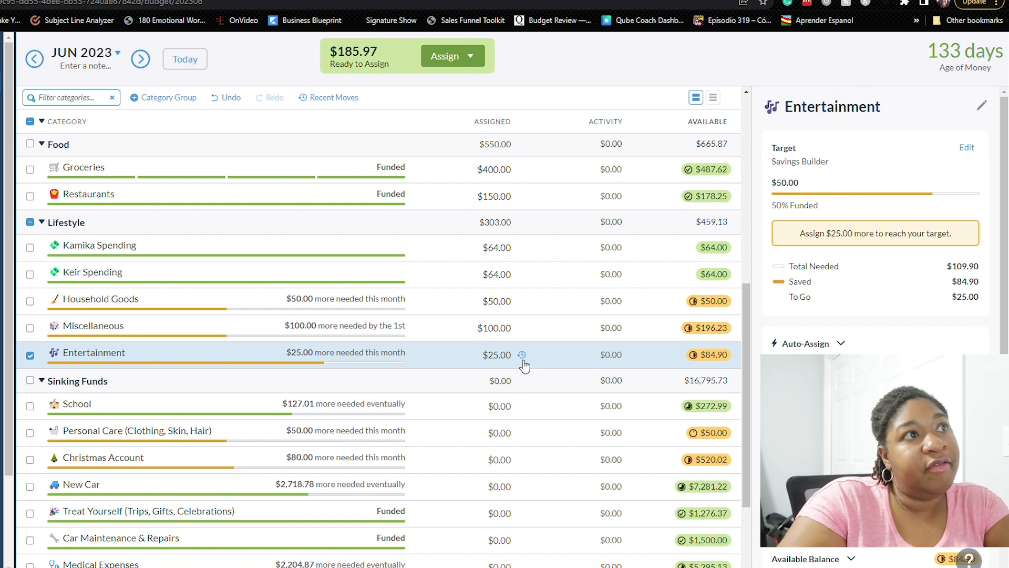
In the Sinking Funds group, assign $50 to Personal Care and $80 to the Christmas Account
{"action": "scroll", "coordinate": [518, 418], "scroll_direction": "down", "scroll_amount": 1}
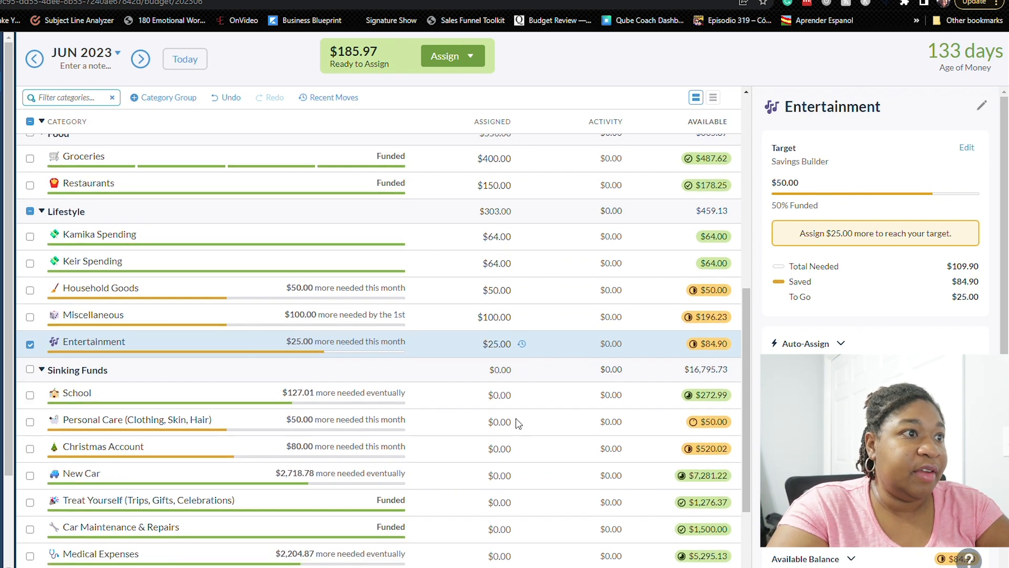
{"action": "left_click", "coordinate": [504, 376]}
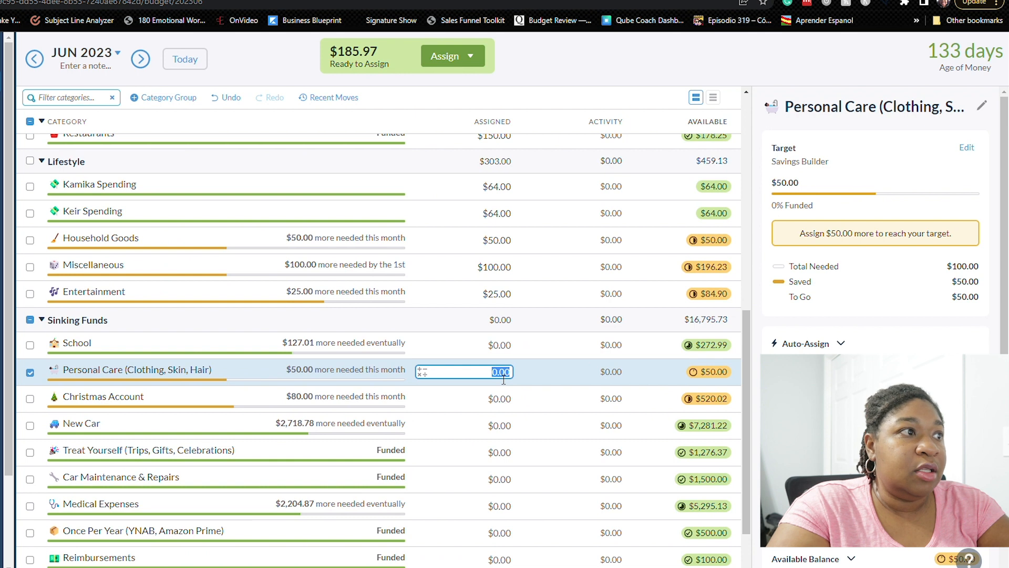
{"action": "type", "text": "50"}
{"action": "key", "text": "Return"}
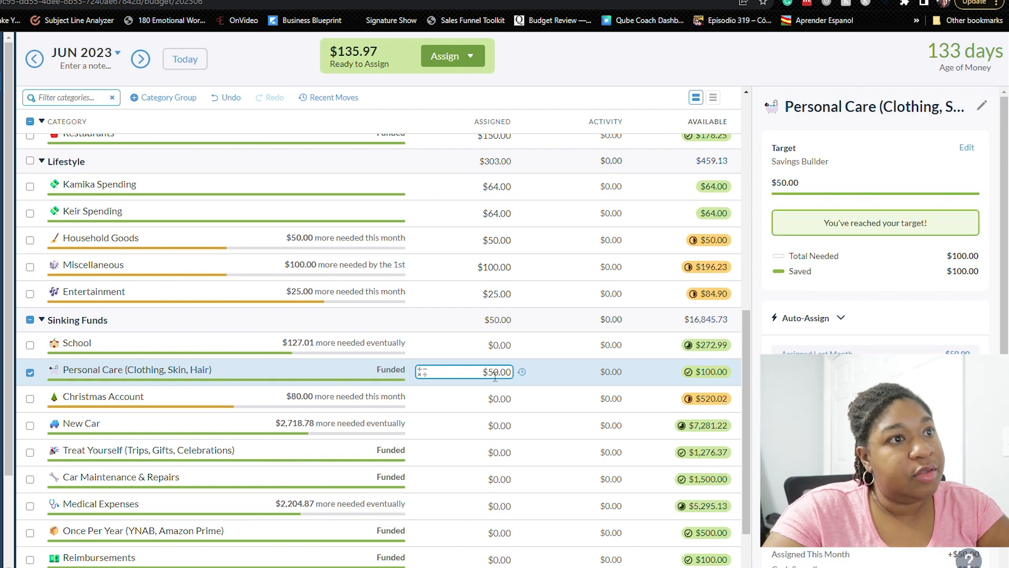
{"action": "left_click", "coordinate": [515, 405]}
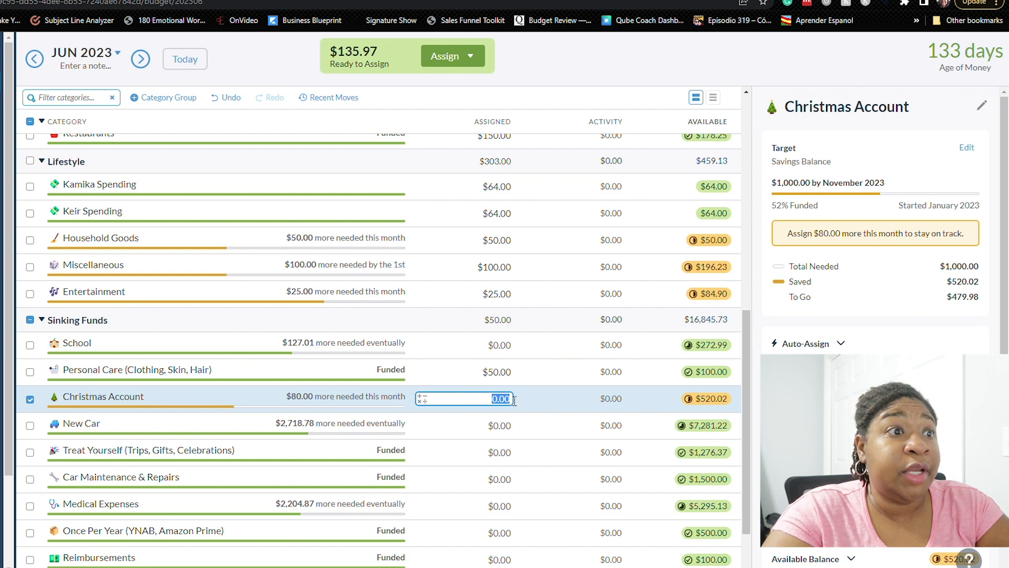
{"action": "type", "text": "80"}
{"action": "key", "text": "Return"}
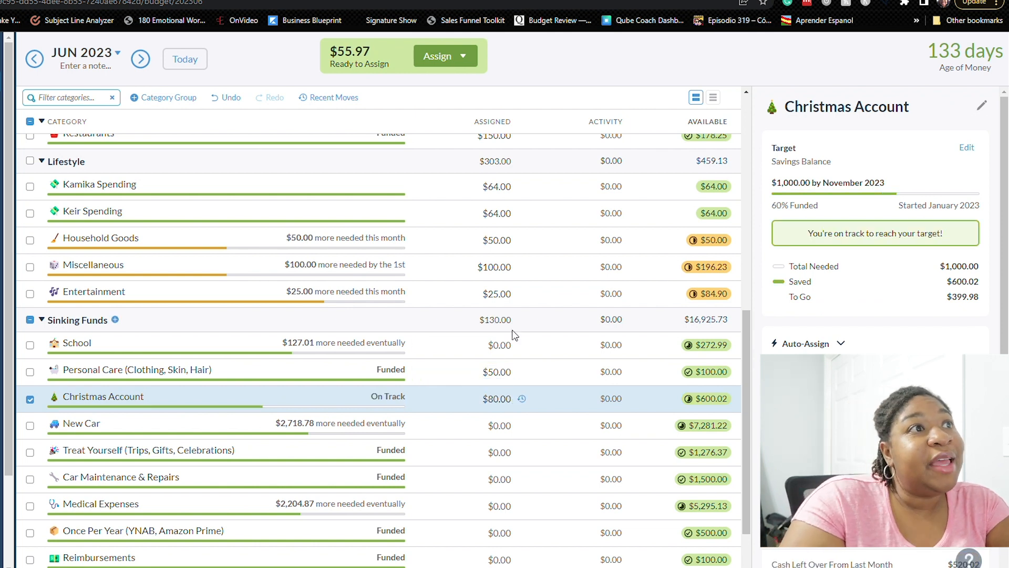
Add another $25 to the Entertainment category's assigned amount, making it $50
{"action": "scroll", "coordinate": [568, 428], "scroll_direction": "down", "scroll_amount": 1}
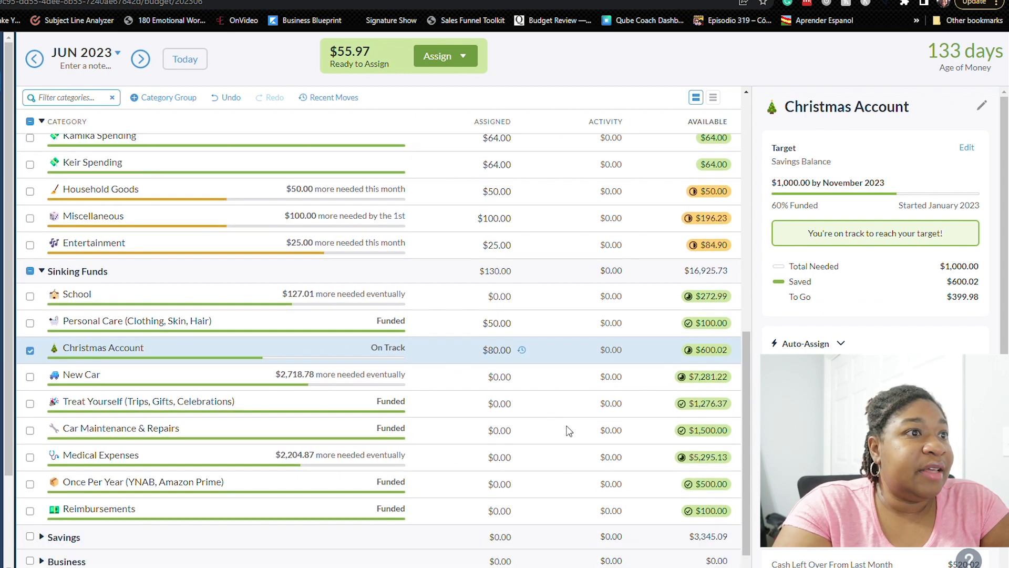
{"action": "scroll", "coordinate": [568, 431], "scroll_direction": "up", "scroll_amount": 1}
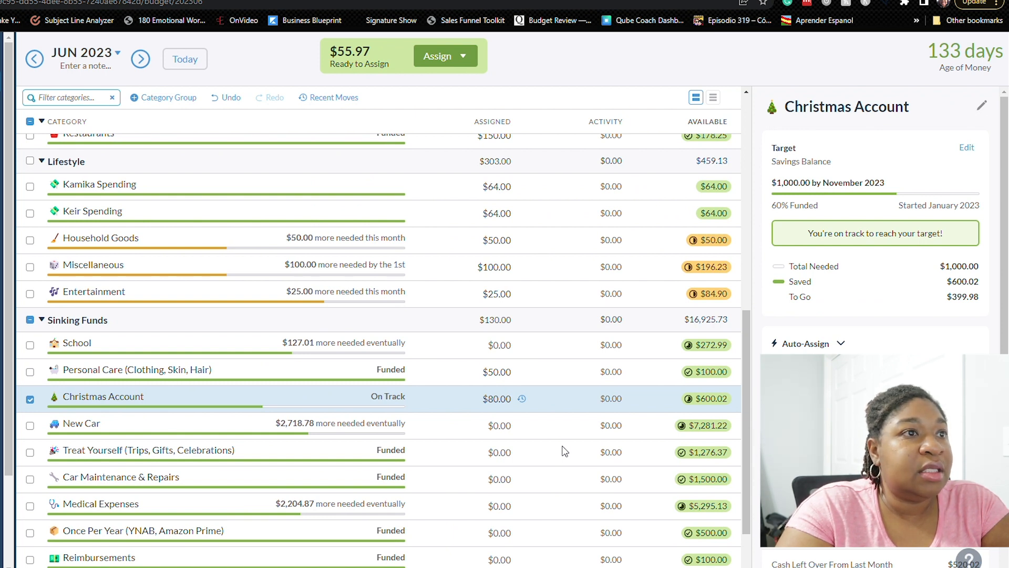
{"action": "left_click", "coordinate": [565, 299]}
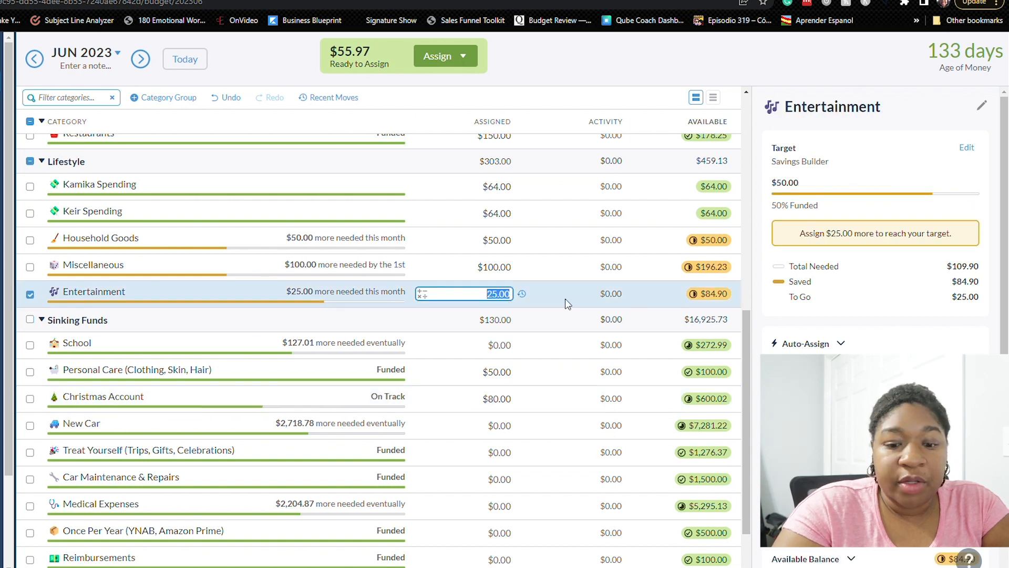
{"action": "key", "text": "End"}
{"action": "type", "text": "+25"}
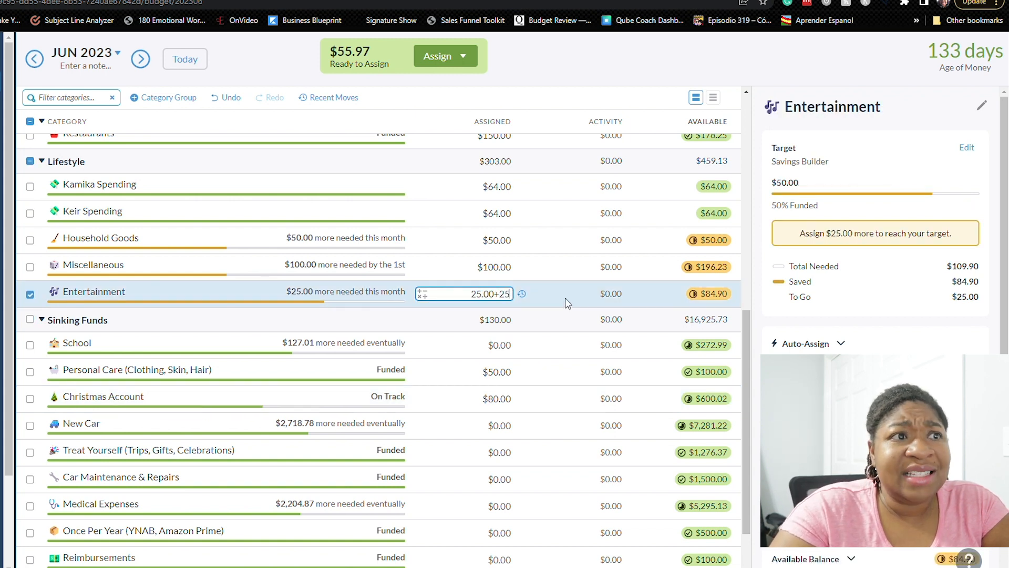
{"action": "key", "text": "Return"}
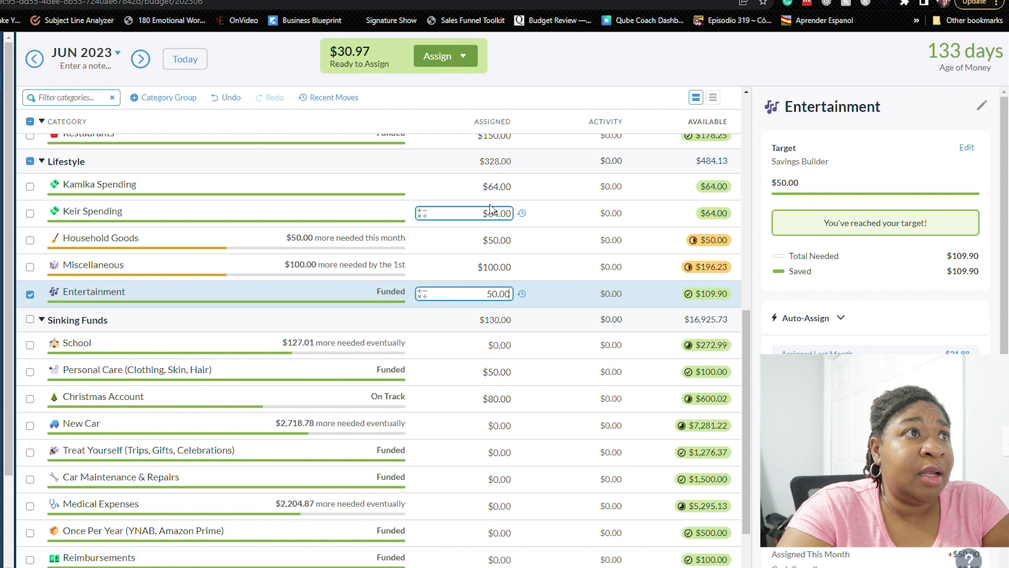
Add another $25 to the Household Goods category's assigned amount, making it $75
{"action": "left_click", "coordinate": [492, 241]}
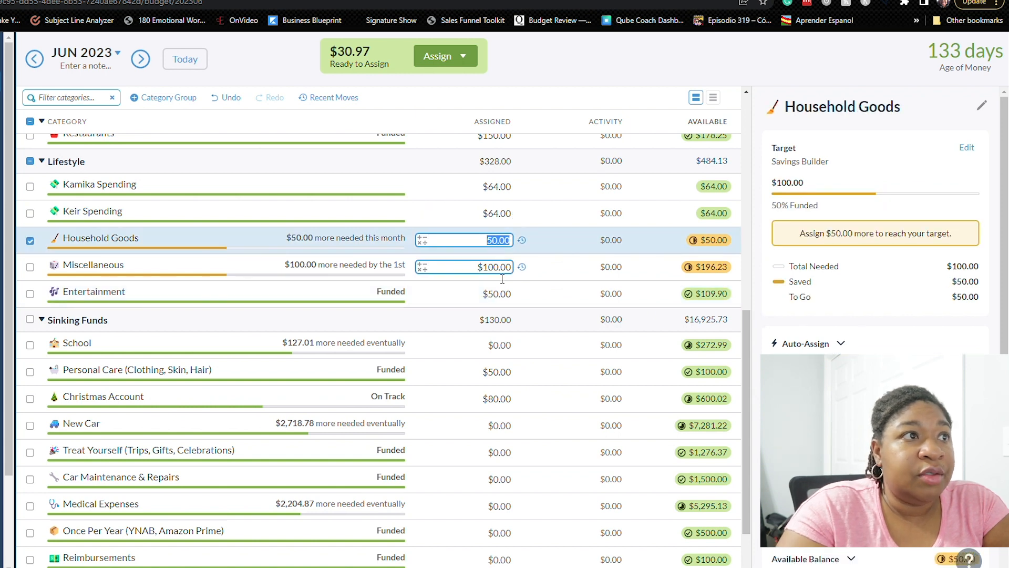
{"action": "key", "text": "End"}
{"action": "type", "text": "+25"}
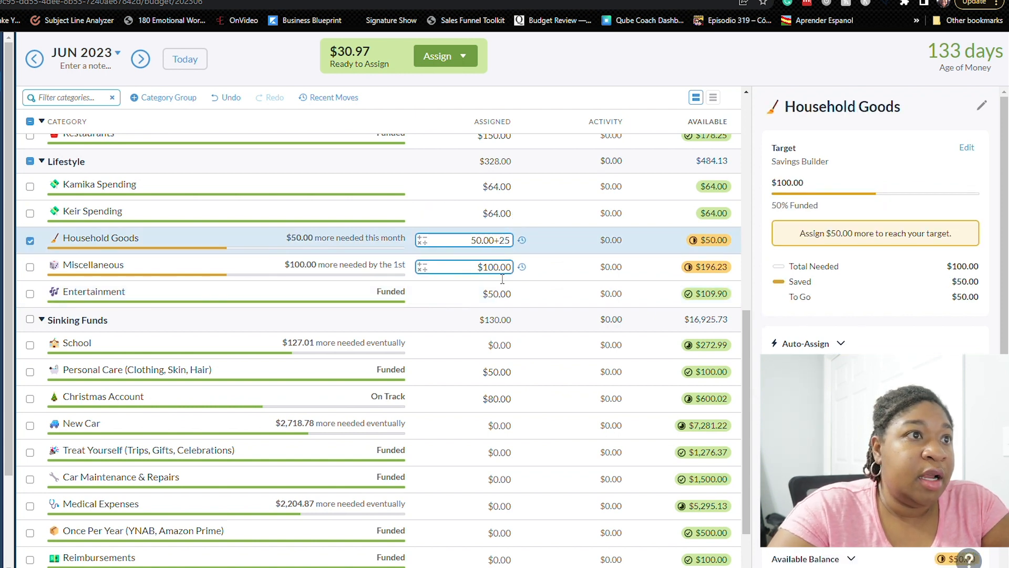
{"action": "key", "text": "Return"}
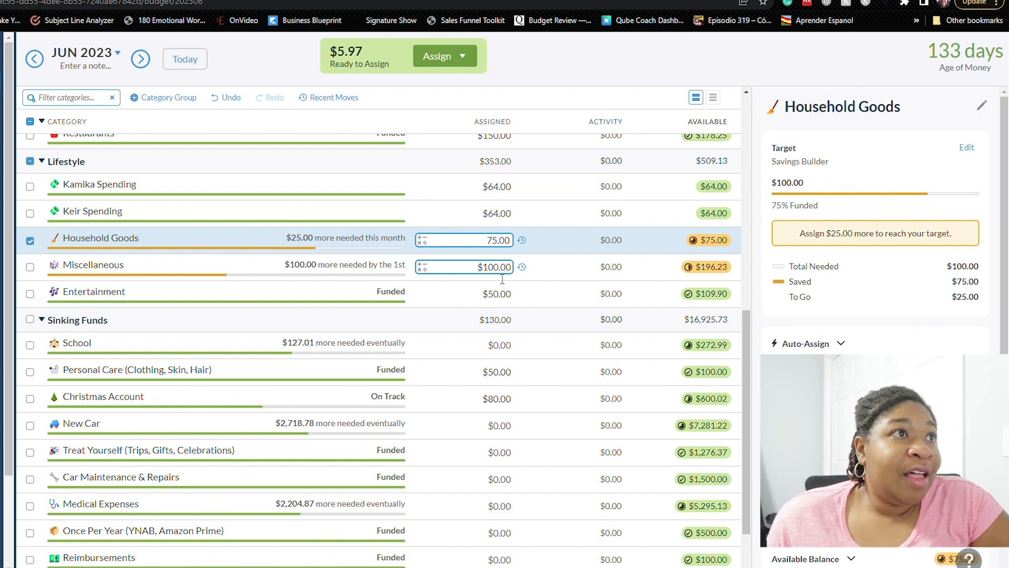
Assign $5.97 to the Medical Expenses category in the Sinking Funds group
{"action": "left_click", "coordinate": [497, 507]}
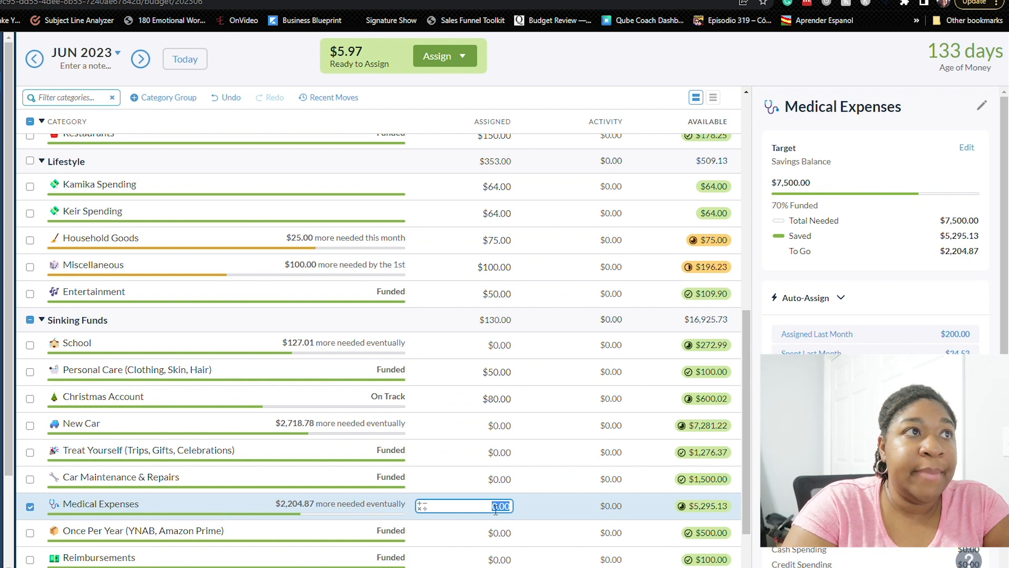
{"action": "type", "text": "5.97"}
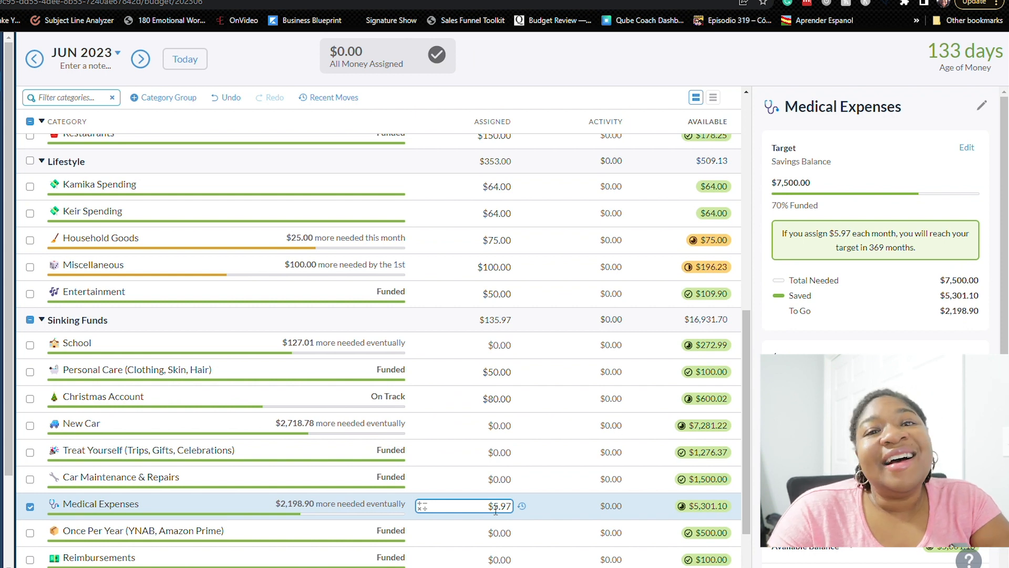
{"action": "key", "text": "Return"}
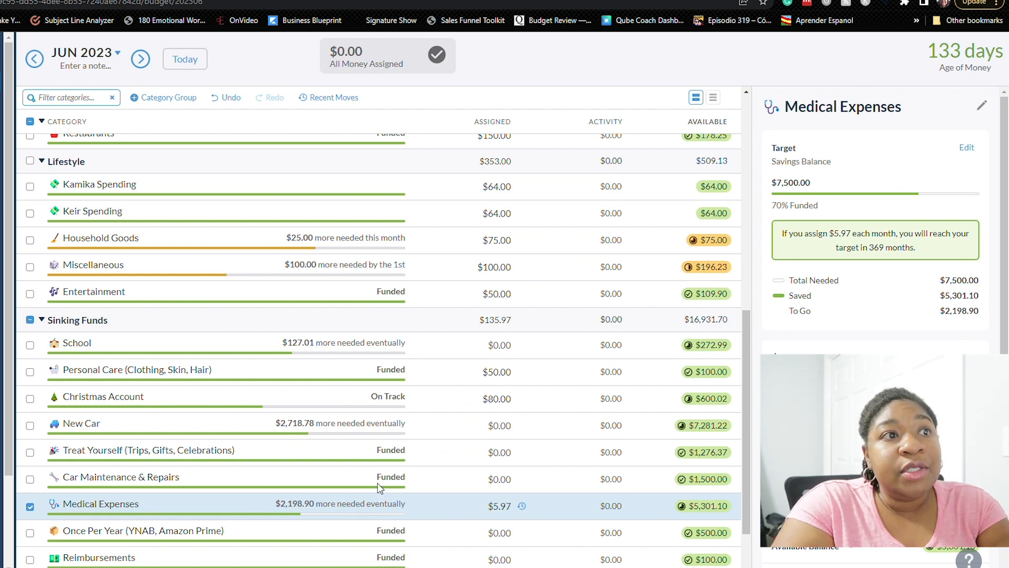
Review the June 2023 assigned and available amounts across the bills, Home Ownership, Food, Lifestyle and Sinking Funds categories
{"action": "scroll", "coordinate": [377, 486], "scroll_direction": "up", "scroll_amount": 3}
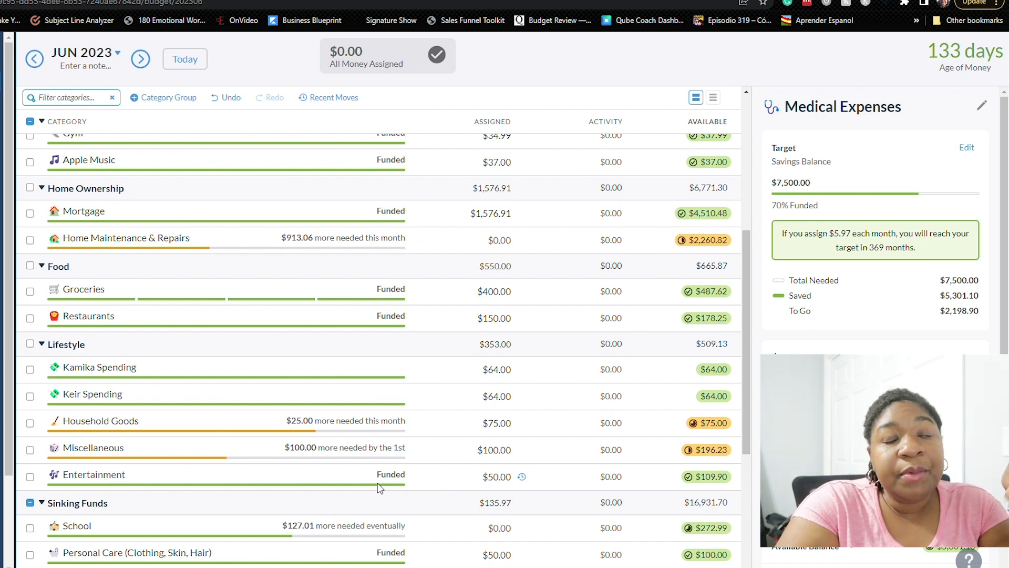
{"action": "scroll", "coordinate": [380, 487], "scroll_direction": "up", "scroll_amount": 1}
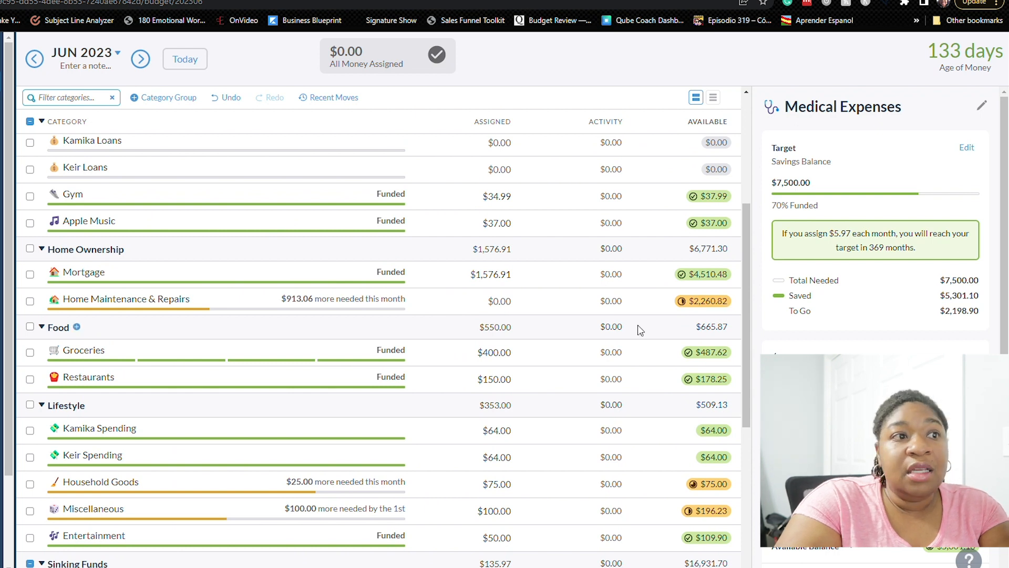
{"action": "scroll", "coordinate": [526, 368], "scroll_direction": "down", "scroll_amount": 3}
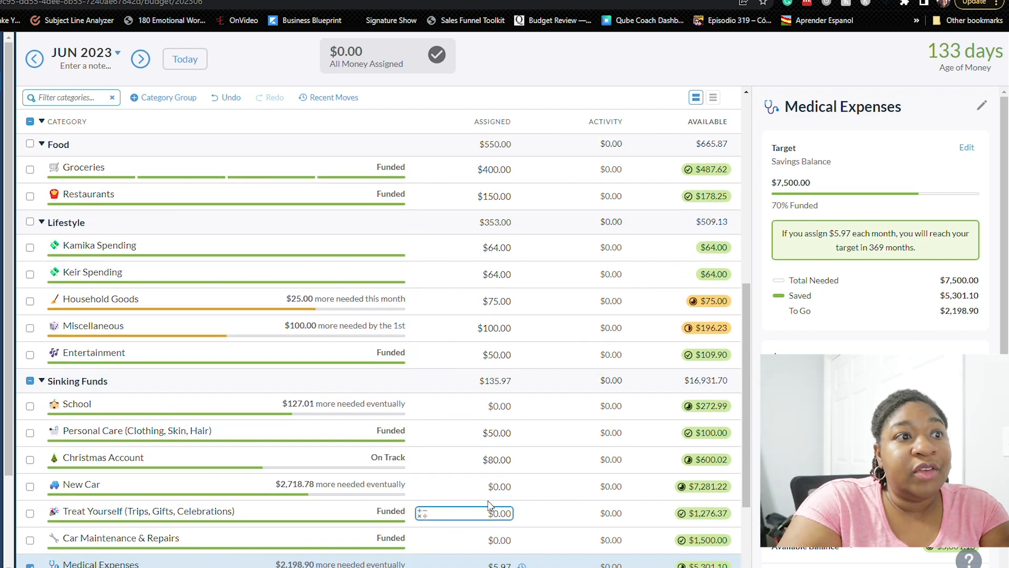
{"action": "scroll", "coordinate": [499, 473], "scroll_direction": "up", "scroll_amount": 4}
{"action": "scroll", "coordinate": [505, 447], "scroll_direction": "up", "scroll_amount": 1}
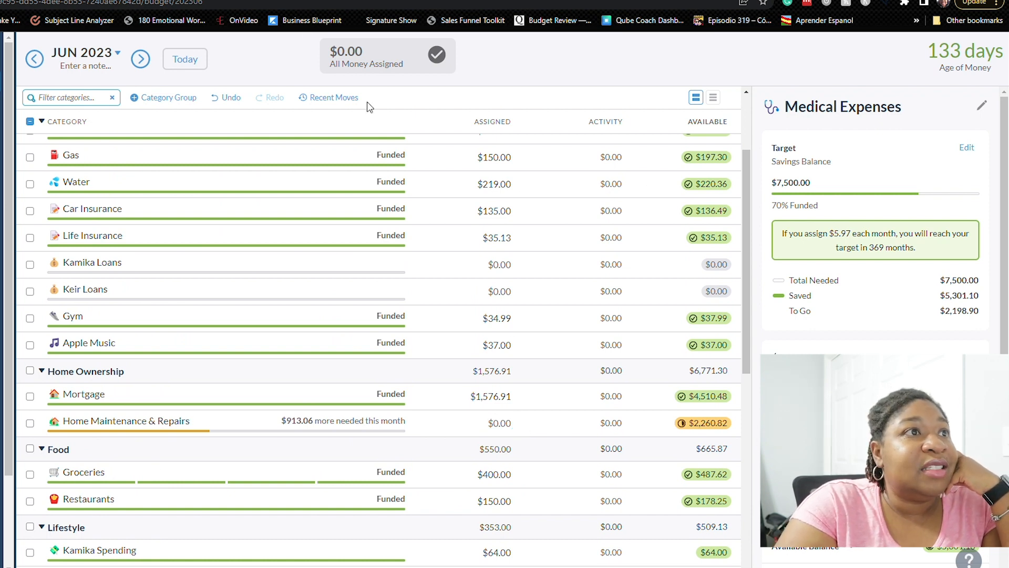
{"action": "scroll", "coordinate": [404, 199], "scroll_direction": "up", "scroll_amount": 2}
{"action": "scroll", "coordinate": [402, 198], "scroll_direction": "up", "scroll_amount": 1}
{"action": "scroll", "coordinate": [518, 431], "scroll_direction": "down", "scroll_amount": 1}
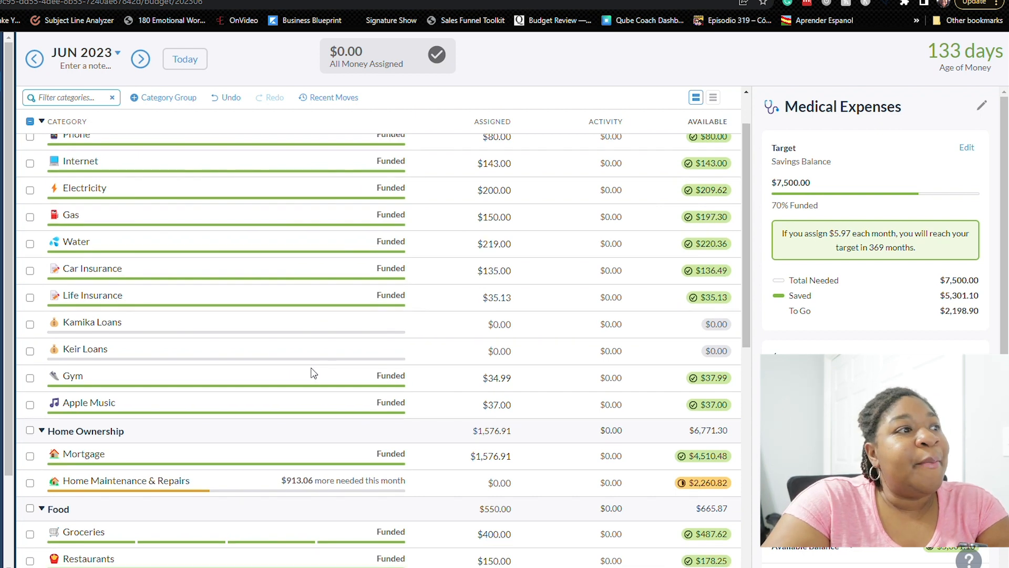
{"action": "scroll", "coordinate": [316, 372], "scroll_direction": "down", "scroll_amount": 4}
{"action": "scroll", "coordinate": [399, 461], "scroll_direction": "down", "scroll_amount": 4}
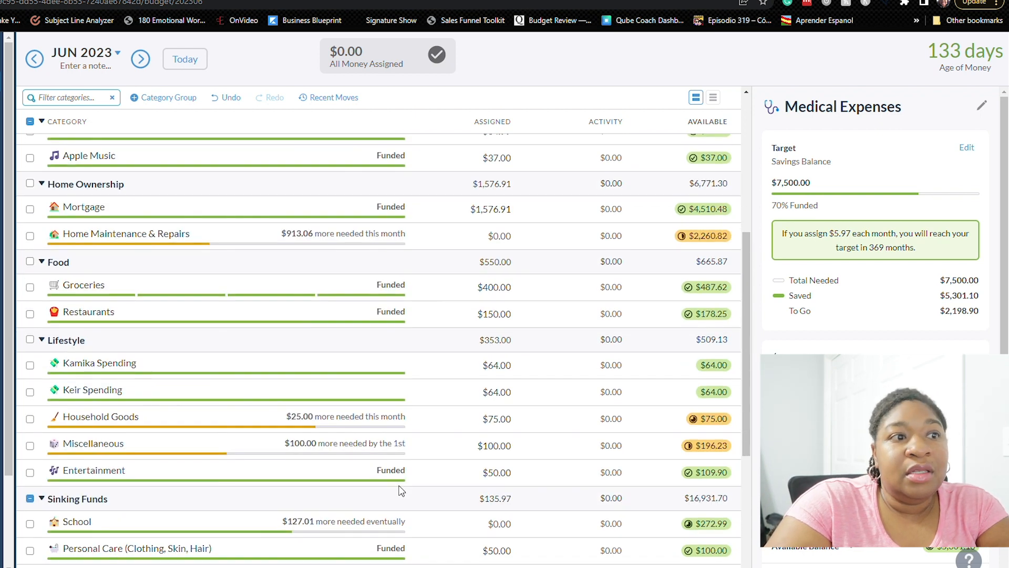